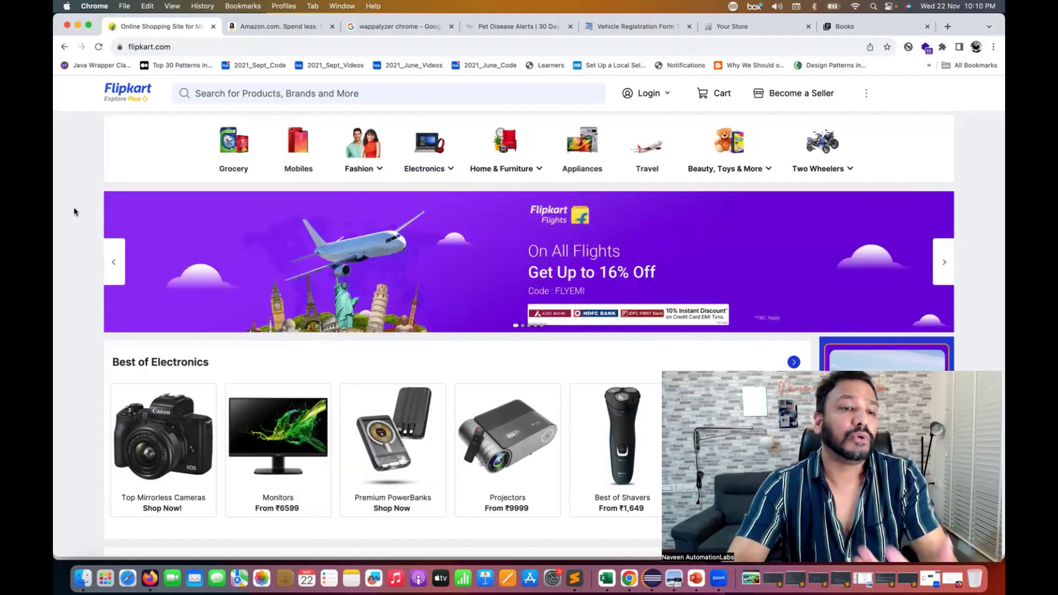
# - Enter "macbook" in the Flipkart search field to view the suggestions, and dismiss the suggestion list
pyautogui.scroll(-1, 73, 211)
pyautogui.scroll(1, 293, 113)
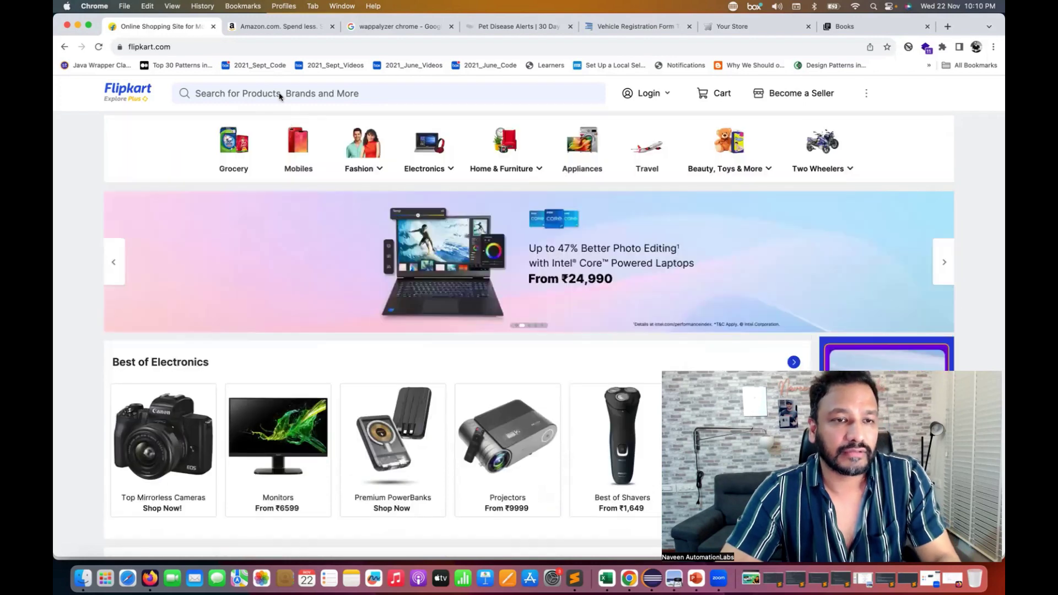
pyautogui.click(280, 96)
pyautogui.write('mac')
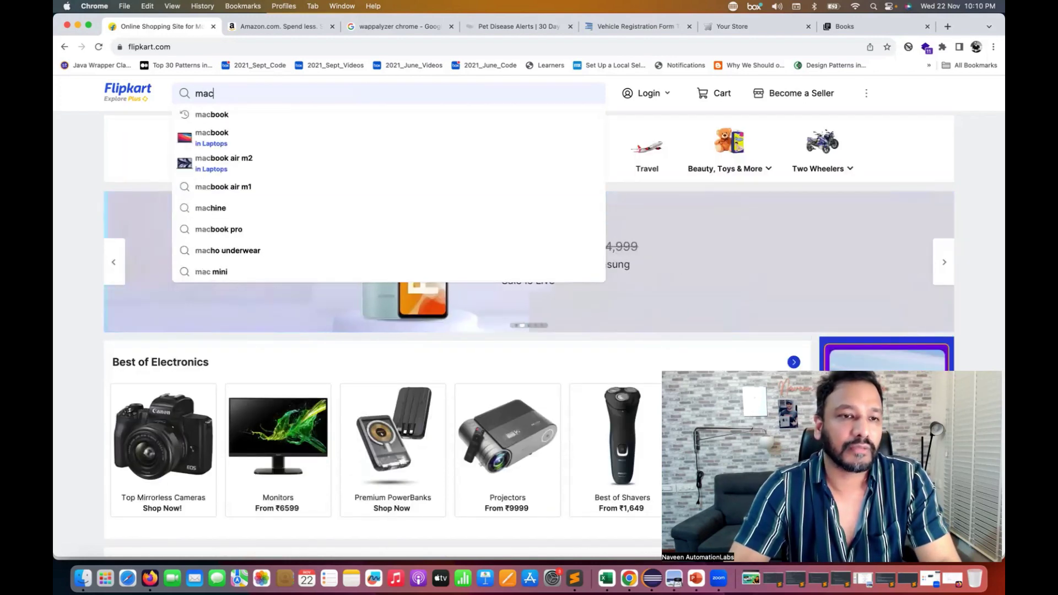
pyautogui.write('book')
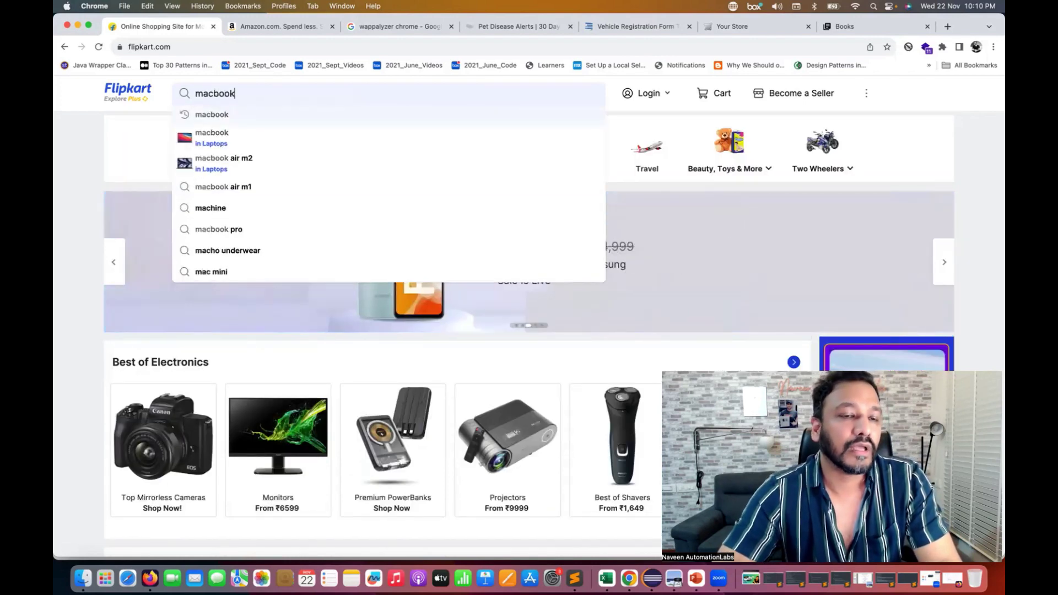
pyautogui.click(77, 288)
# - Open the Flipkart login page, including through the My Profile entry of the account options
pyautogui.click(649, 97)
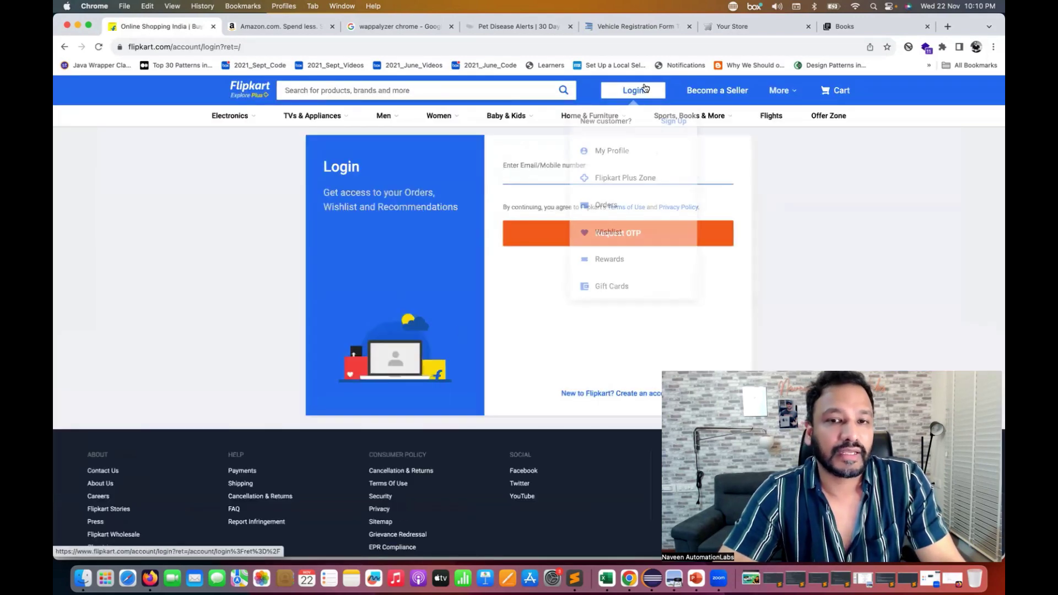
pyautogui.click(621, 156)
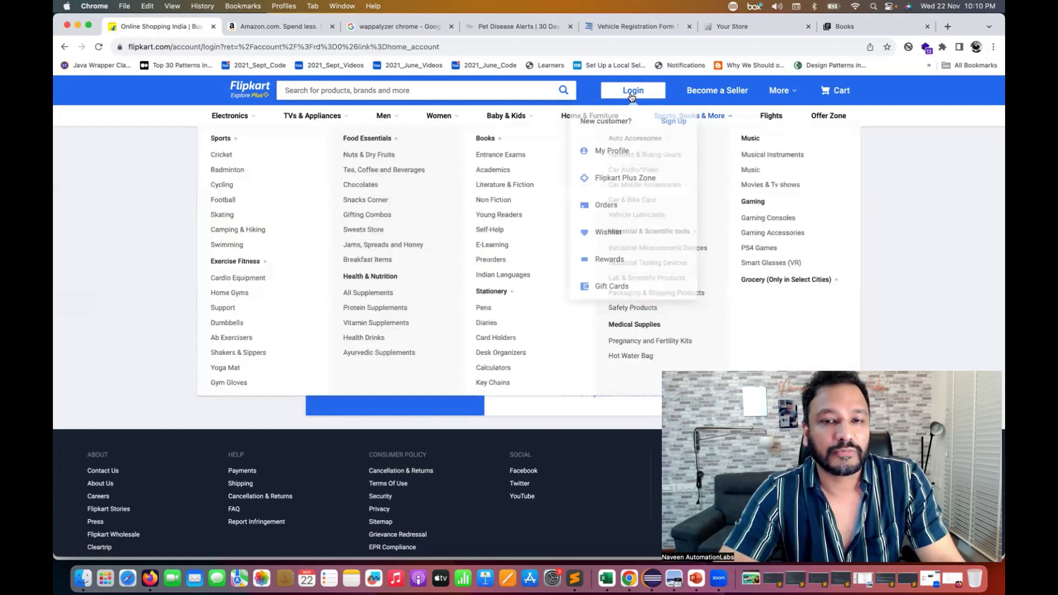
pyautogui.click(632, 94)
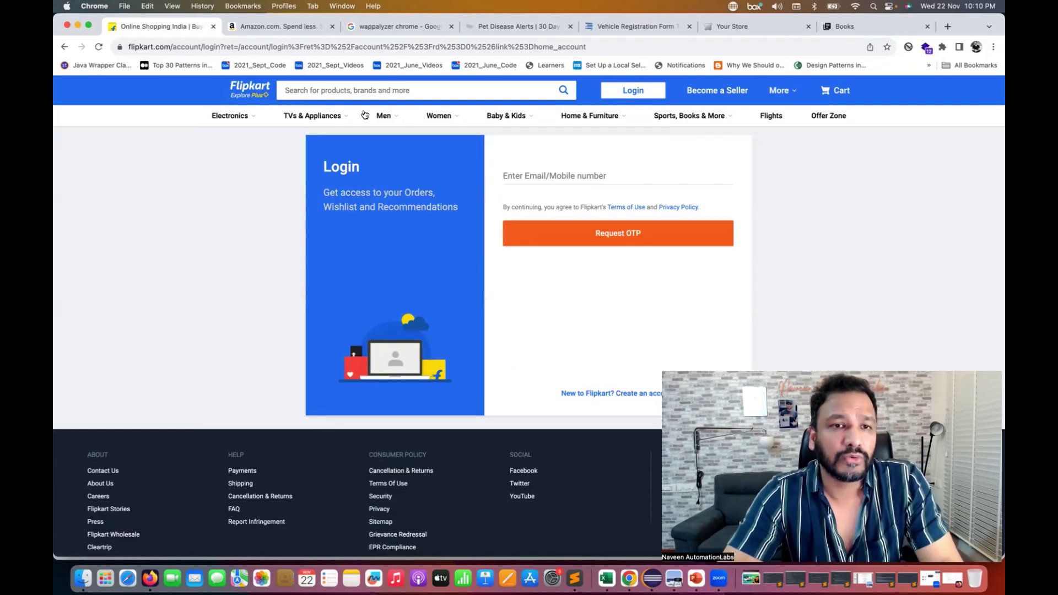
# - View the Wappalyzer extension page in the Chrome Web Store and return to the Flipkart login page
pyautogui.click(377, 28)
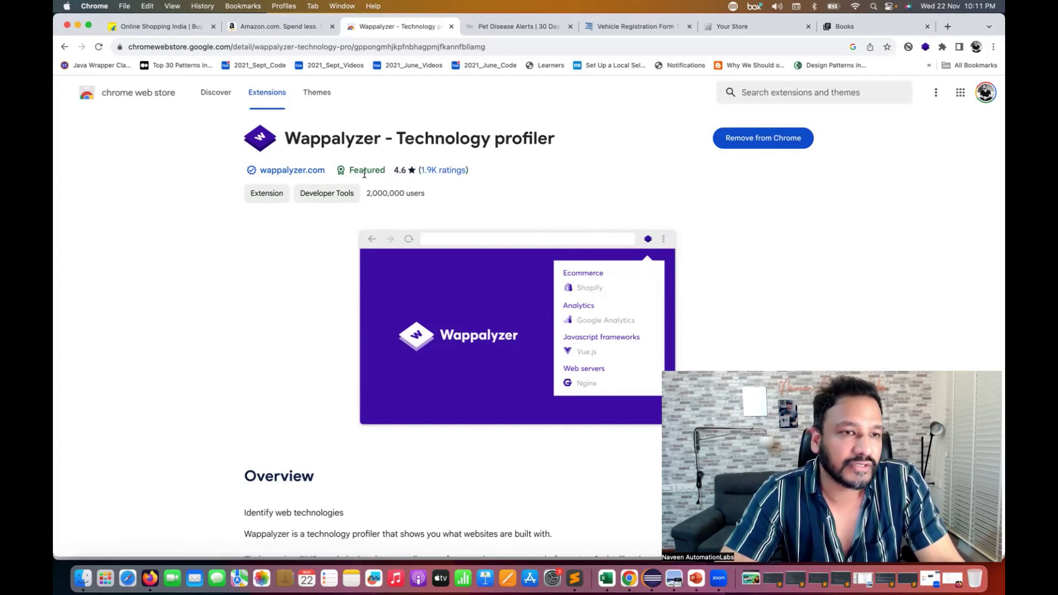
pyautogui.click(162, 29)
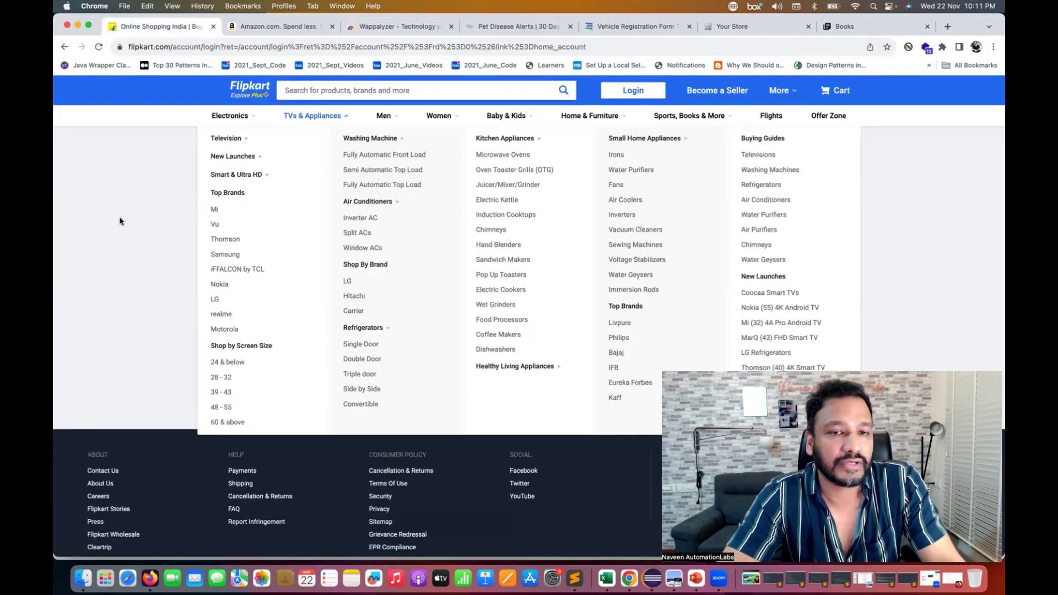
pyautogui.scroll(-3, 118, 219)
pyautogui.scroll(3, 87, 325)
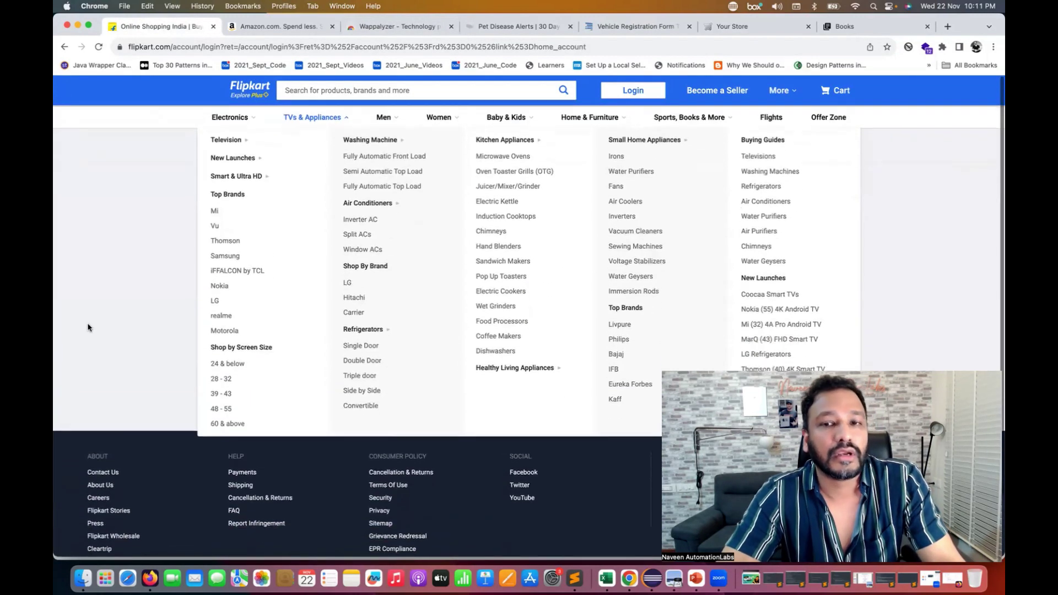
# - Examine the technologies Wappalyzer detects on the Flipkart login page, and close the extension's list
pyautogui.click(927, 48)
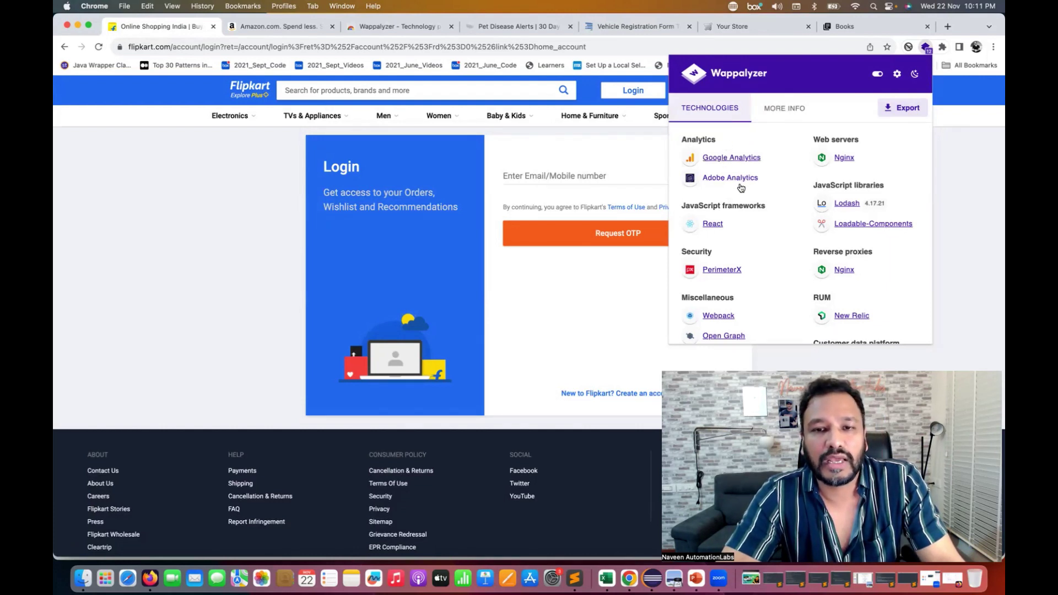
pyautogui.scroll(-1, 736, 190)
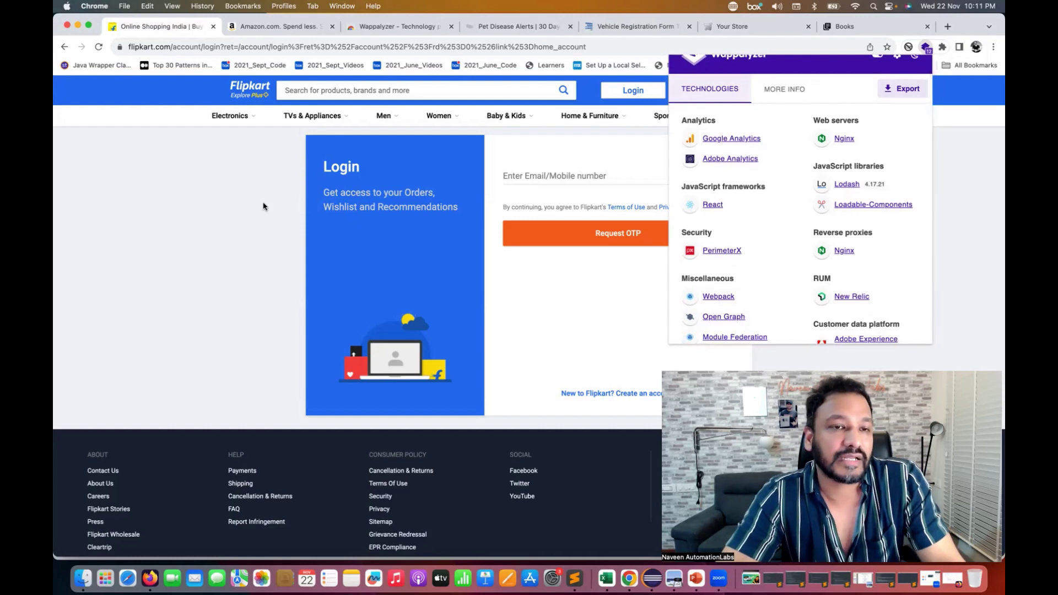
pyautogui.click(168, 225)
# - Return to the Flipkart home page and examine its full list of detected technologies in Wappalyzer
pyautogui.click(238, 96)
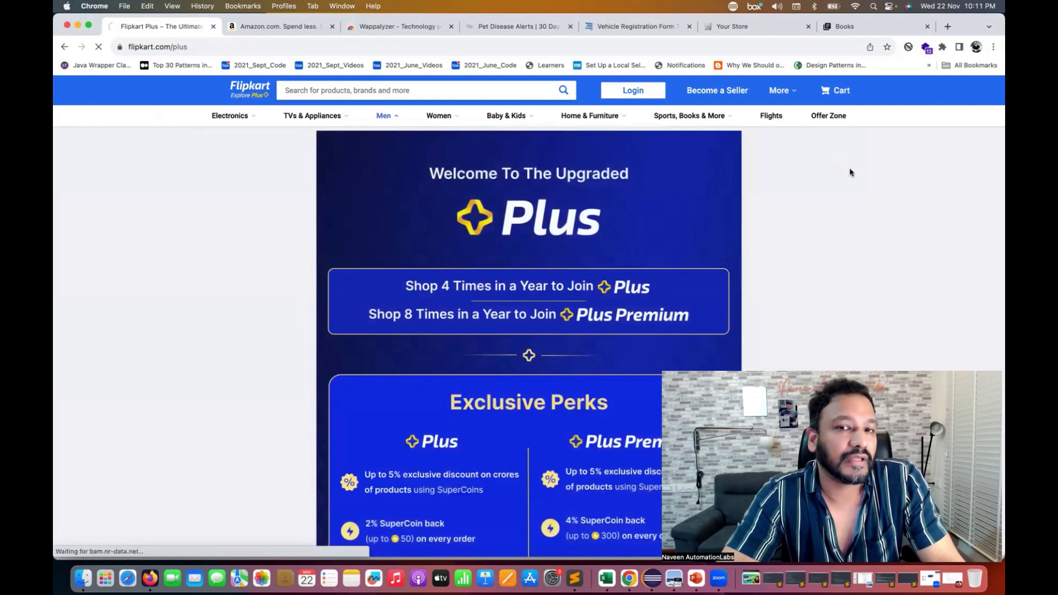
pyautogui.press('super+bracketleft')
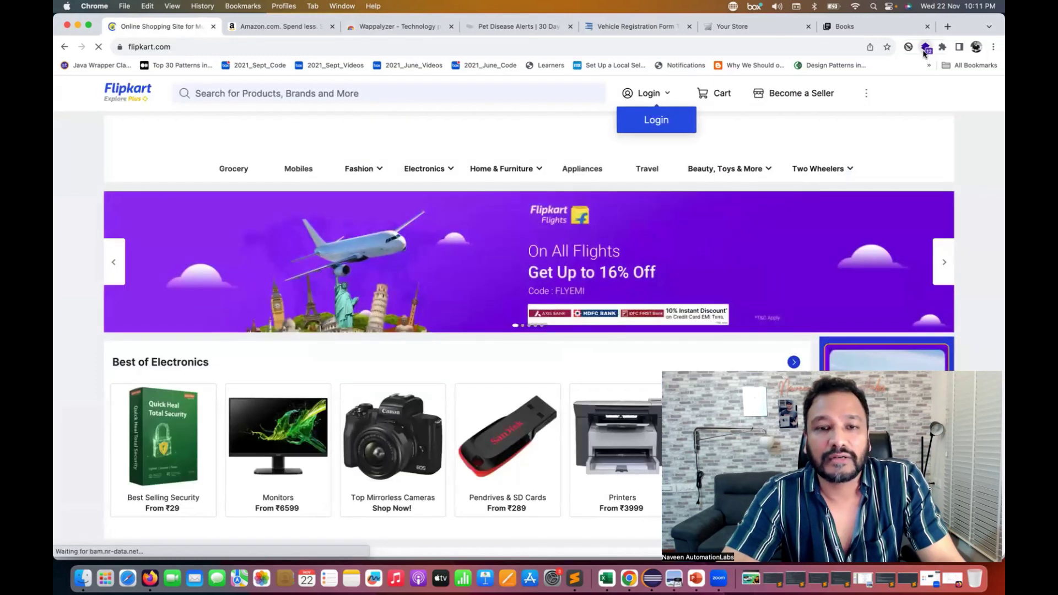
pyautogui.click(926, 48)
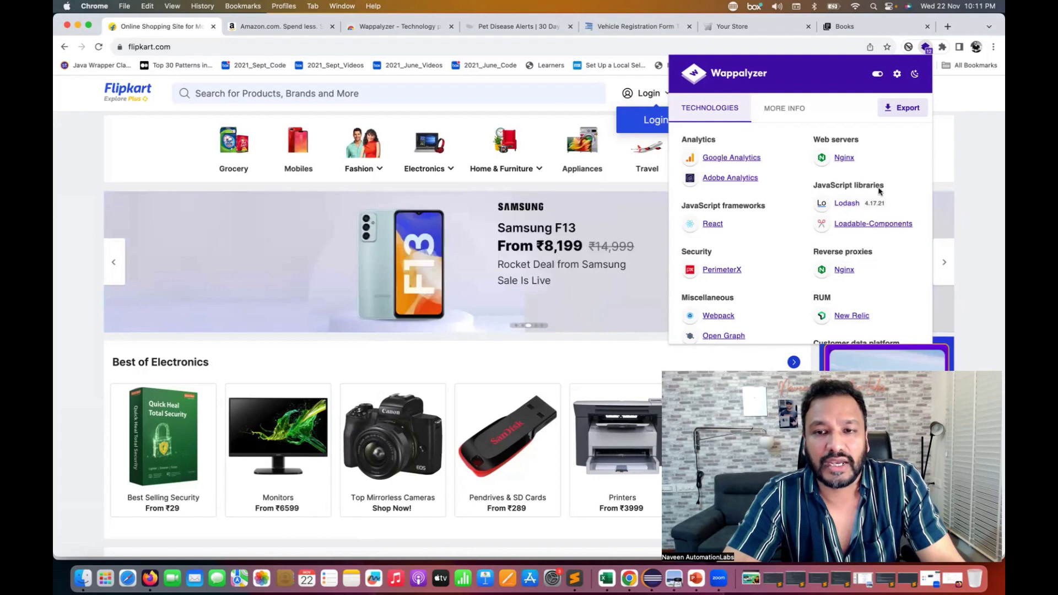
pyautogui.scroll(-3, 878, 301)
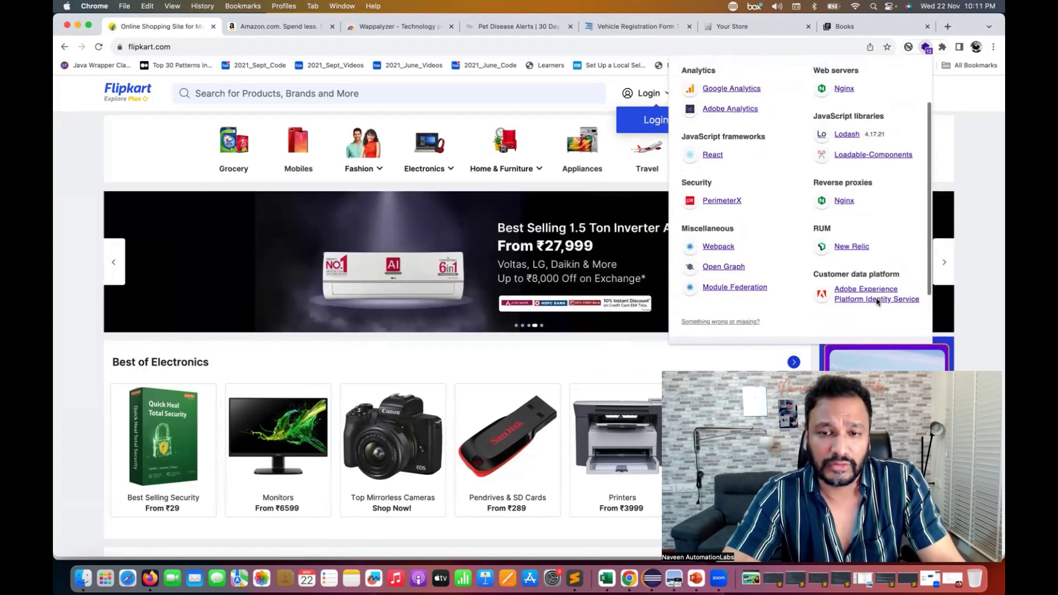
pyautogui.scroll(3, 877, 302)
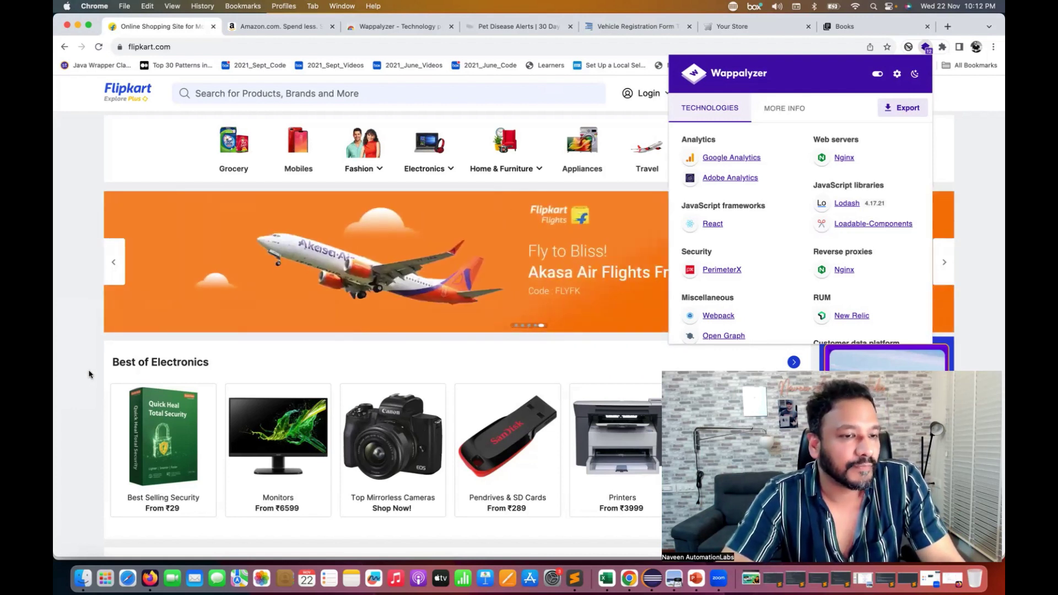
pyautogui.click(161, 240)
# - Switch to the Amazon site and examine the technologies Wappalyzer detects there
pyautogui.click(276, 26)
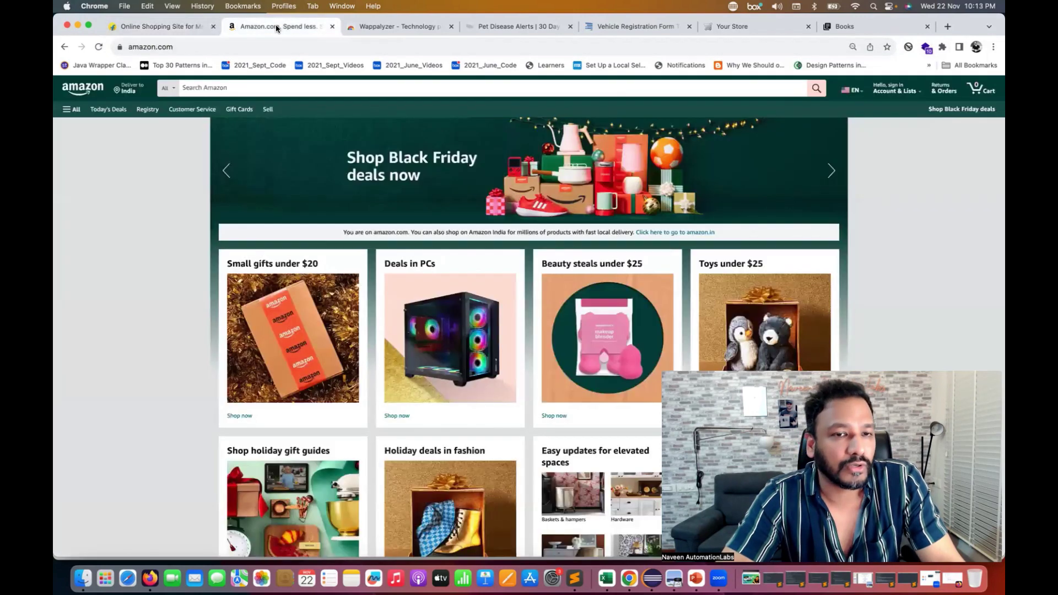
pyautogui.click(927, 48)
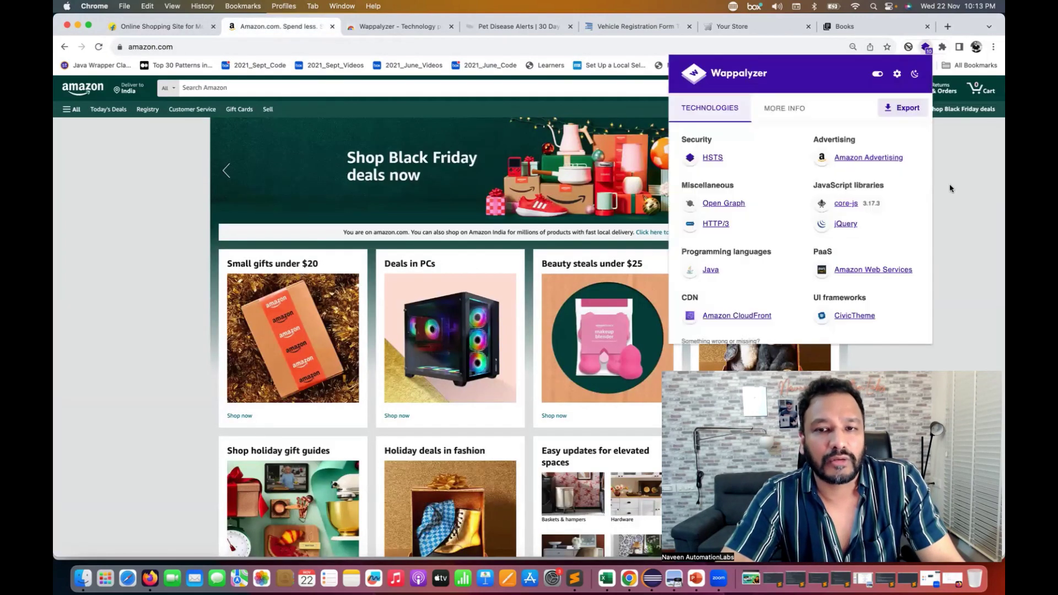
pyautogui.click(139, 232)
# - Reload the Amazon home page and check Wappalyzer's additional site information and technology list again
pyautogui.click(99, 48)
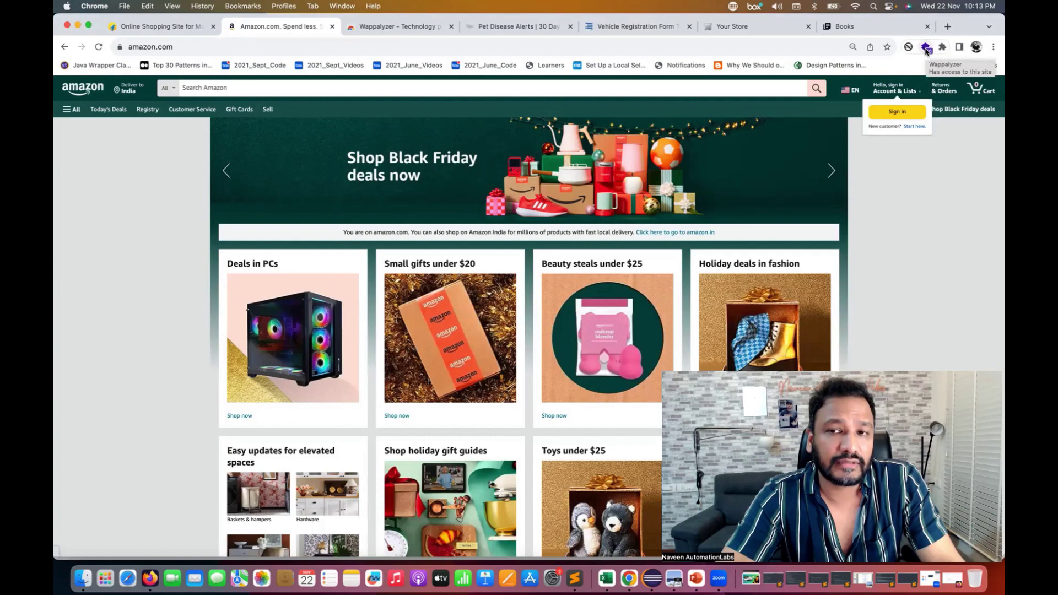
pyautogui.click(927, 49)
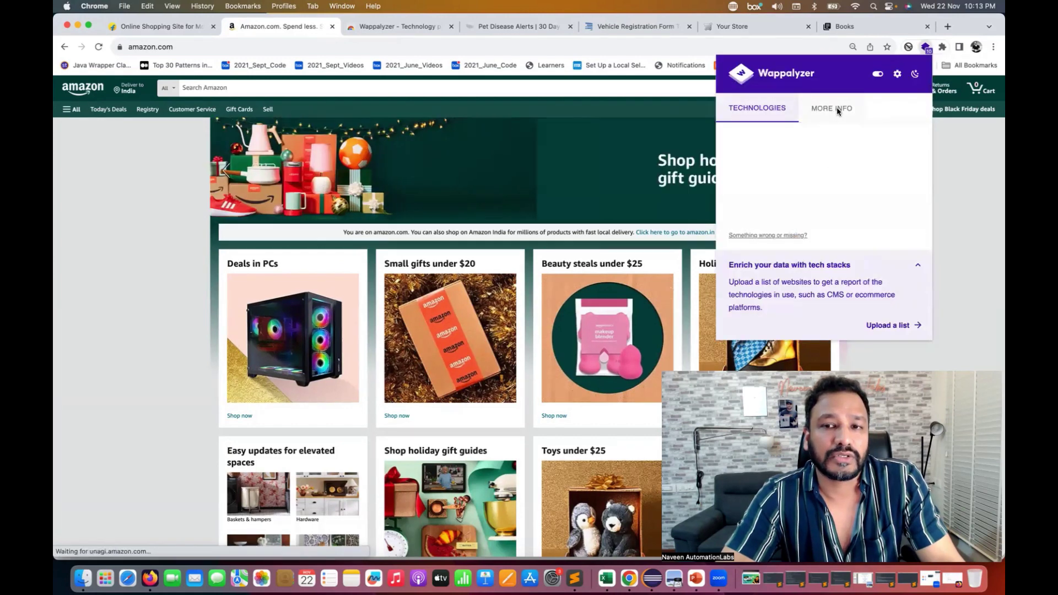
pyautogui.click(838, 110)
pyautogui.click(706, 108)
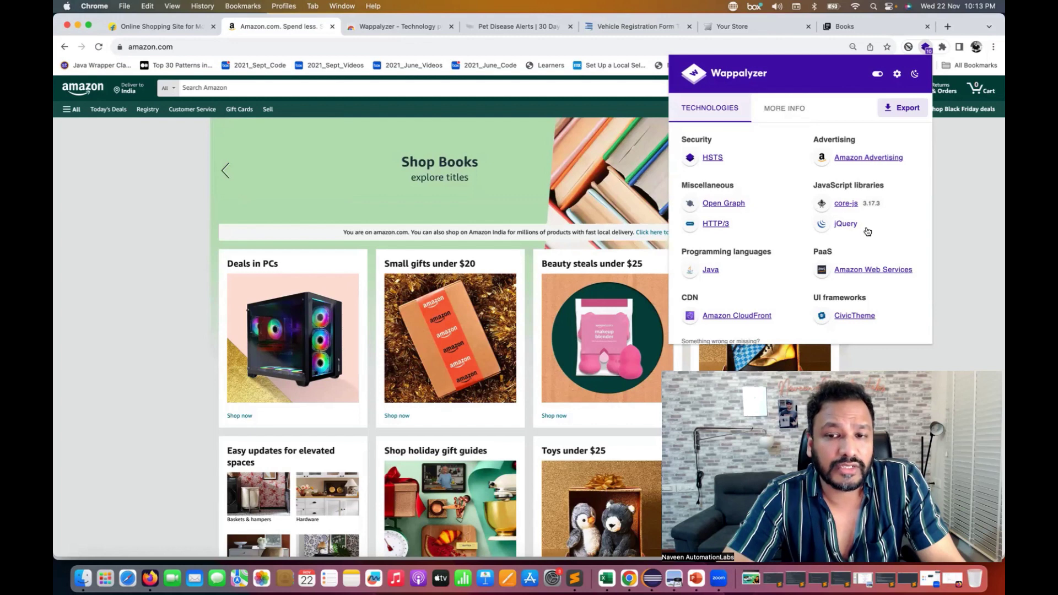
pyautogui.click(155, 261)
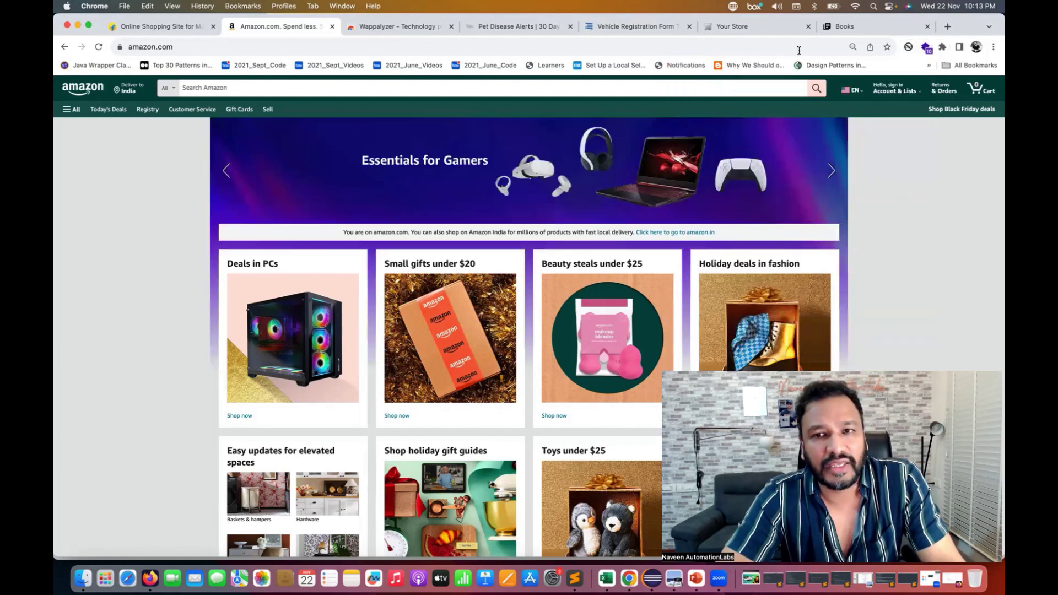
# - Switch to the OpenCart demo store and examine its CMS, e-commerce, analytics, JavaScript framework and JavaScript library entries in Wappalyzer
pyautogui.click(739, 26)
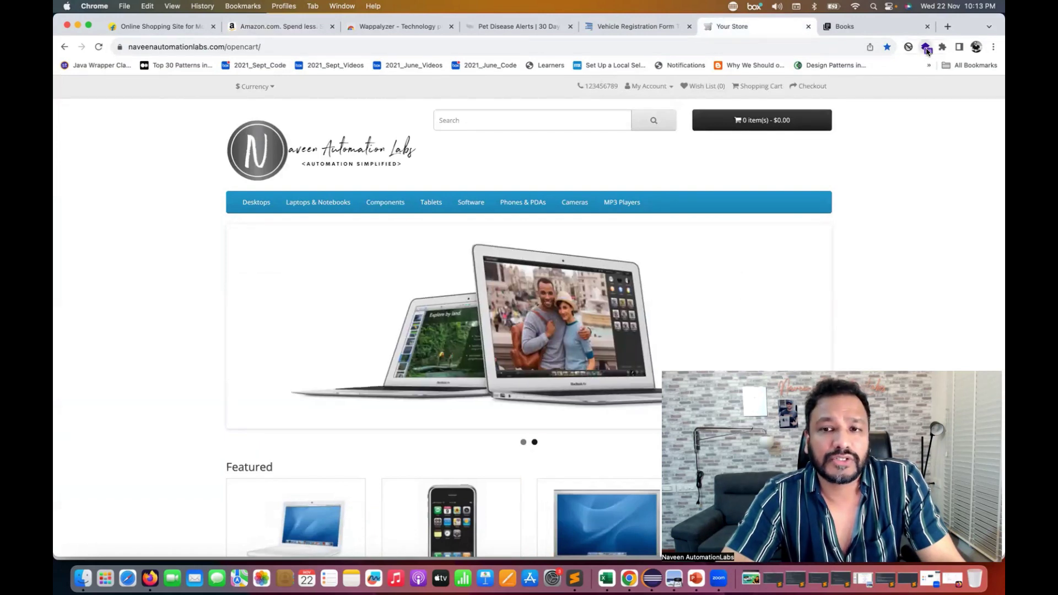
pyautogui.click(926, 48)
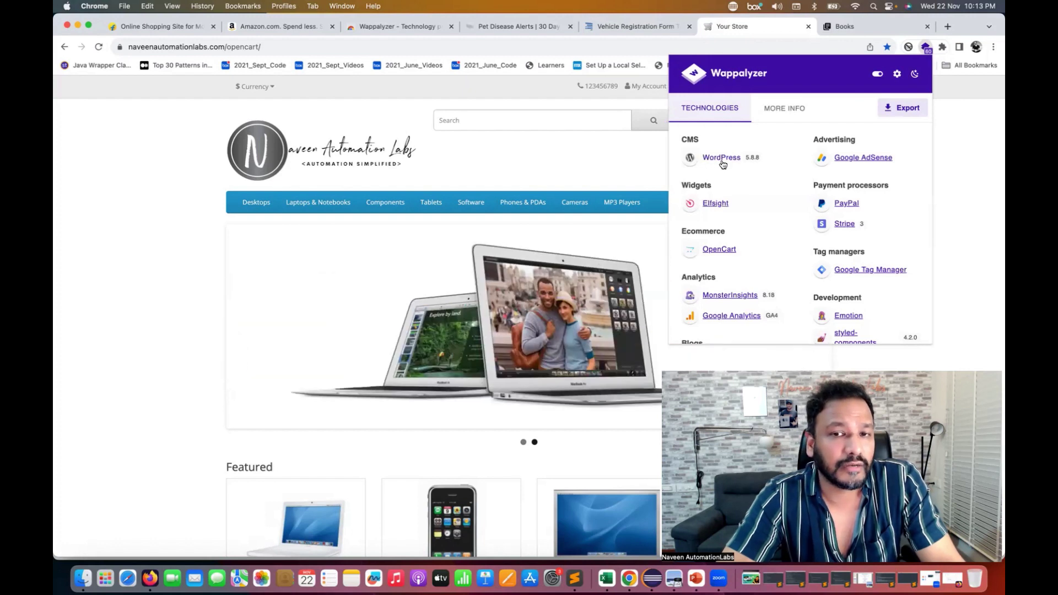
pyautogui.scroll(-1, 757, 236)
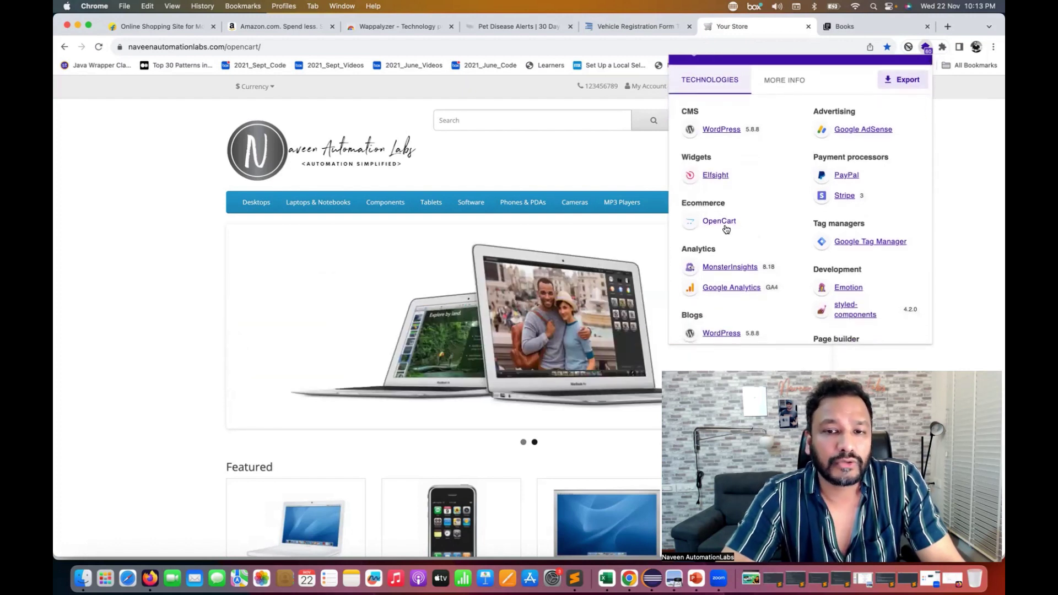
pyautogui.scroll(-4, 765, 231)
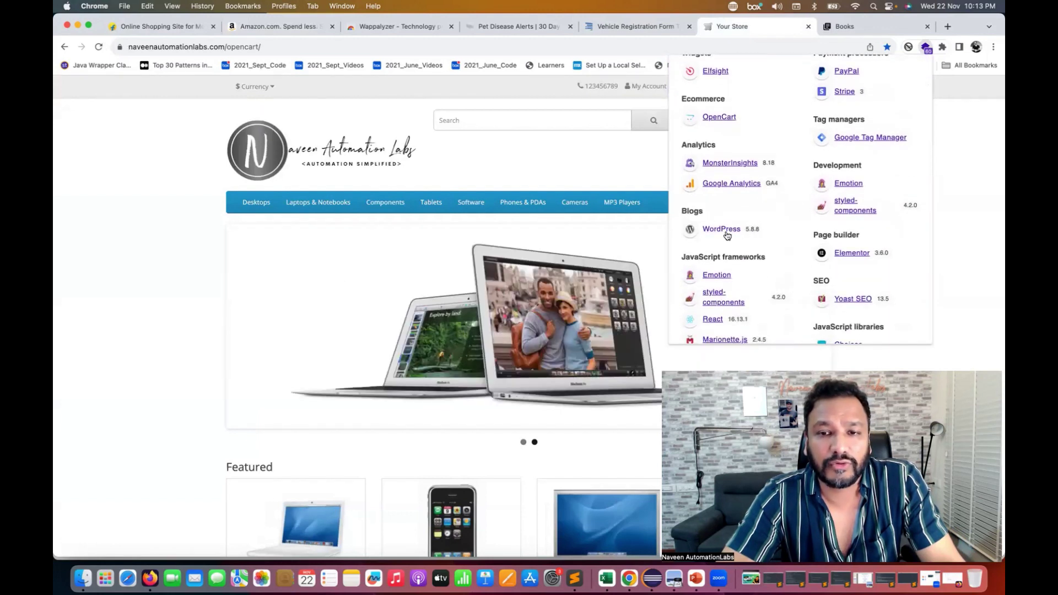
pyautogui.scroll(3, 772, 254)
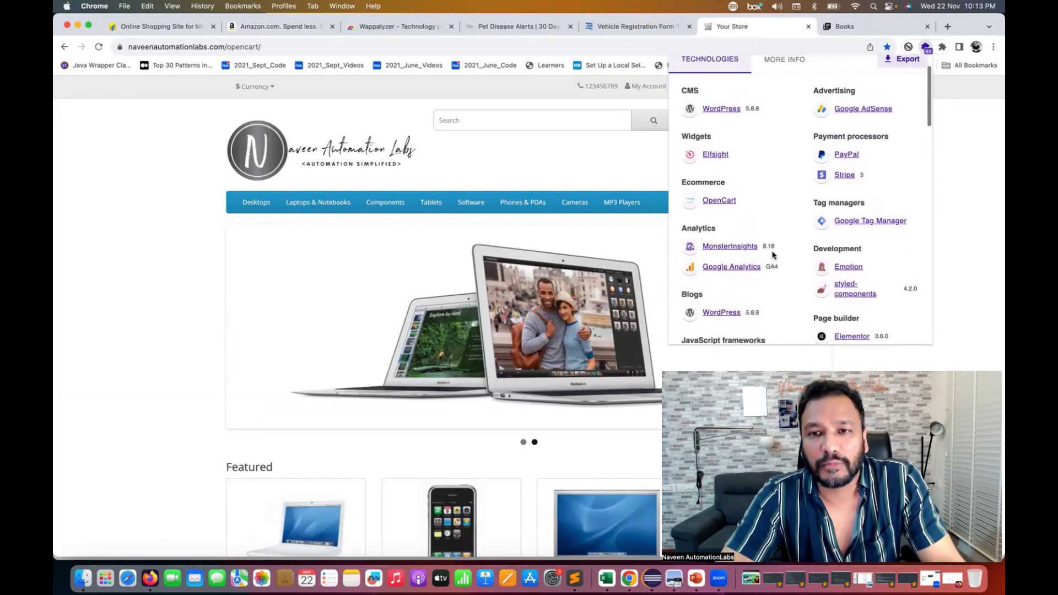
pyautogui.scroll(-5, 772, 255)
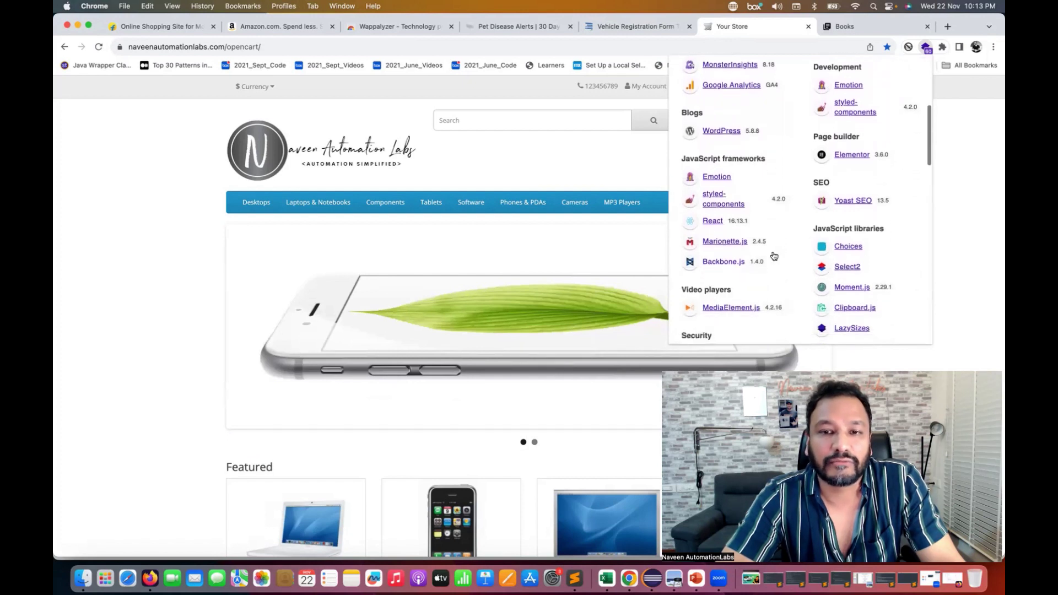
pyautogui.scroll(-1, 773, 255)
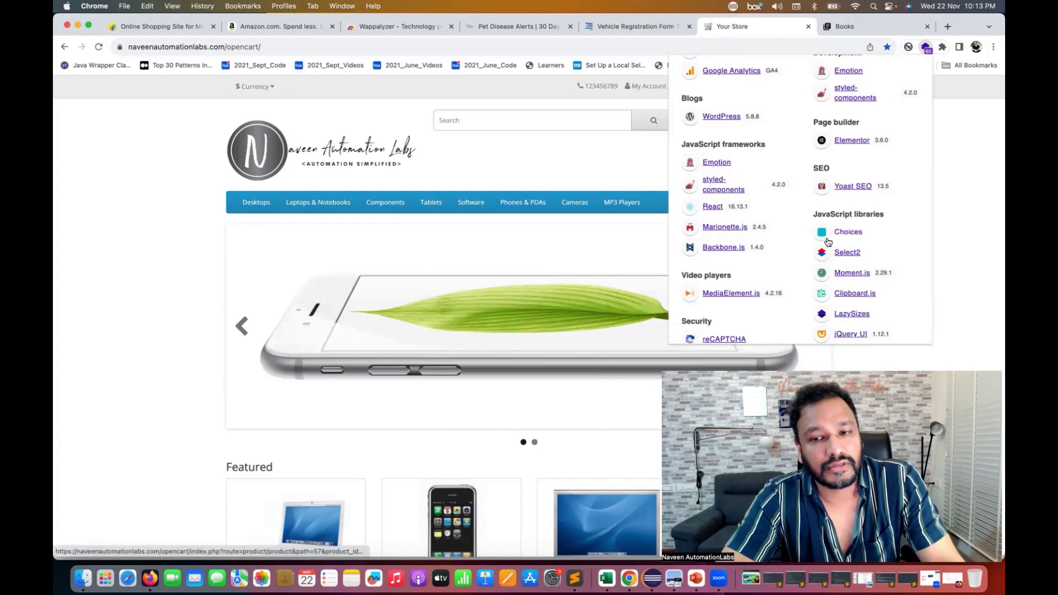
pyautogui.scroll(-2, 860, 265)
pyautogui.scroll(-1, 860, 265)
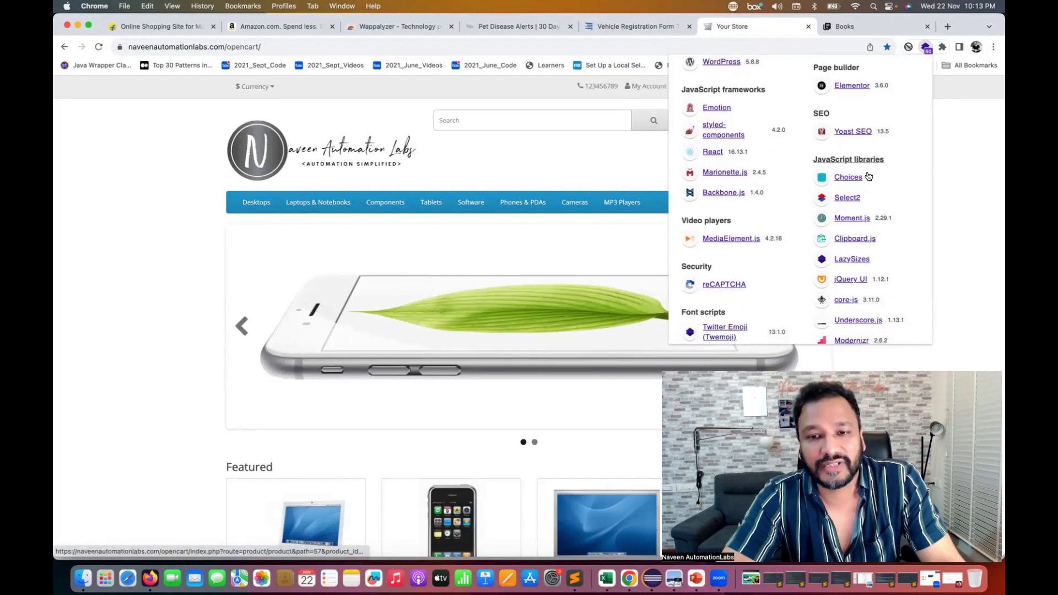
pyautogui.scroll(-2, 884, 280)
pyautogui.scroll(-1, 884, 280)
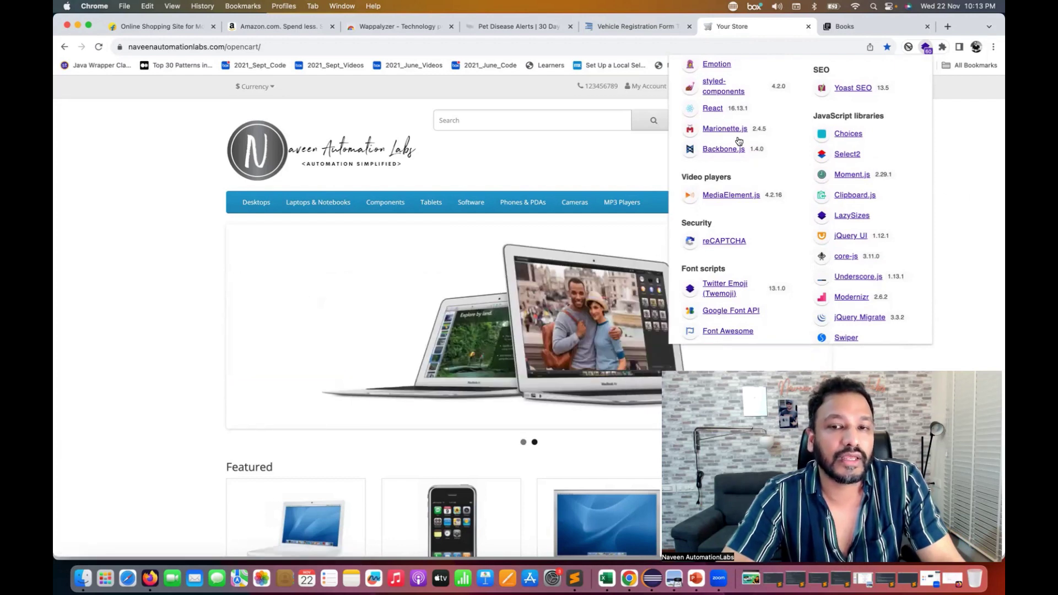
pyautogui.click(965, 202)
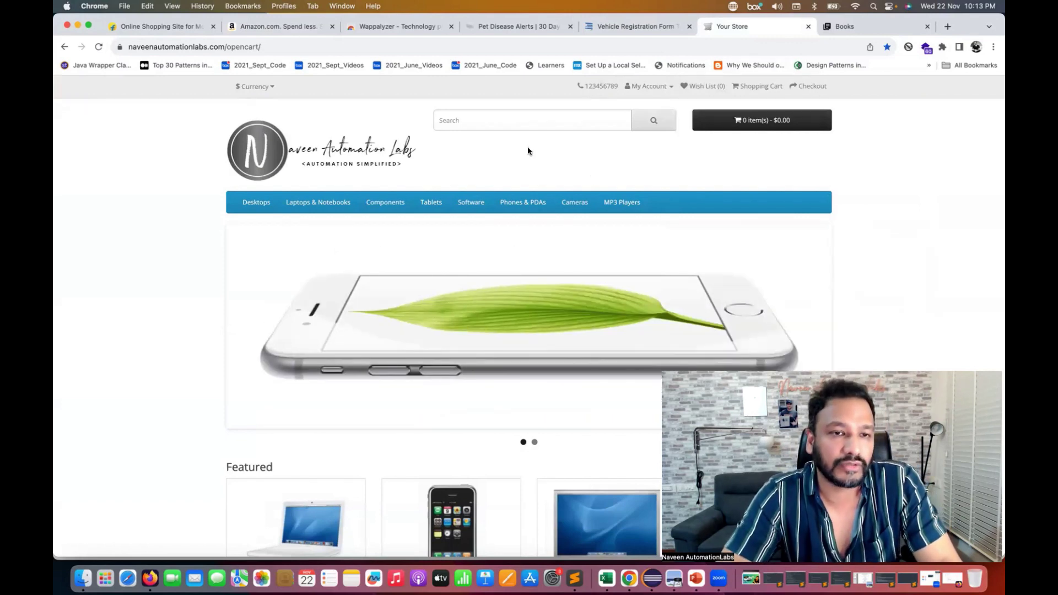
# - Reopen the demo store's Wappalyzer list and examine the security, font script, miscellaneous, UI framework and authentication entries
pyautogui.click(929, 49)
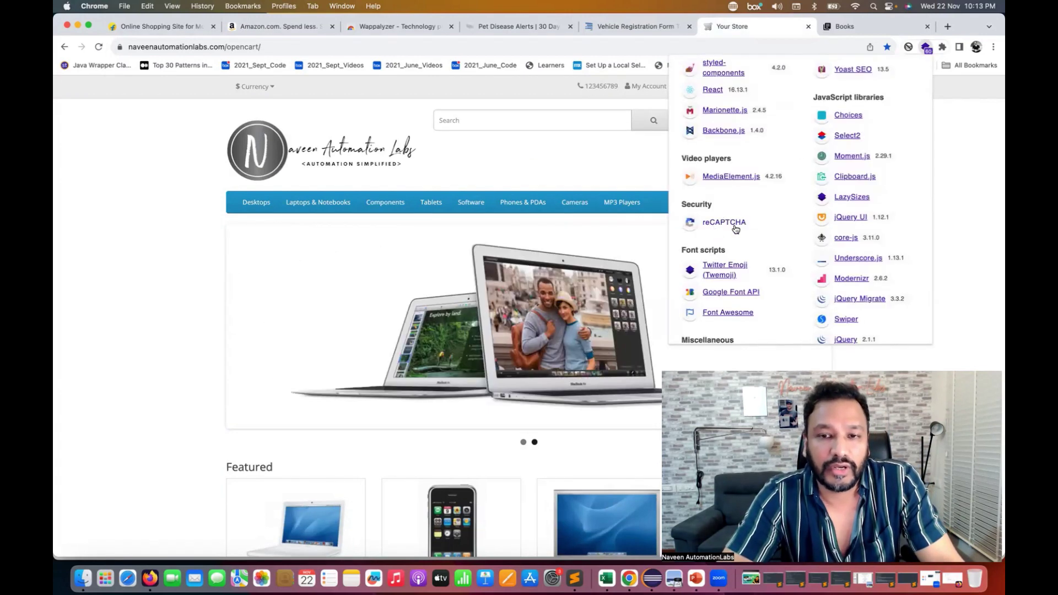
pyautogui.scroll(-2, 760, 236)
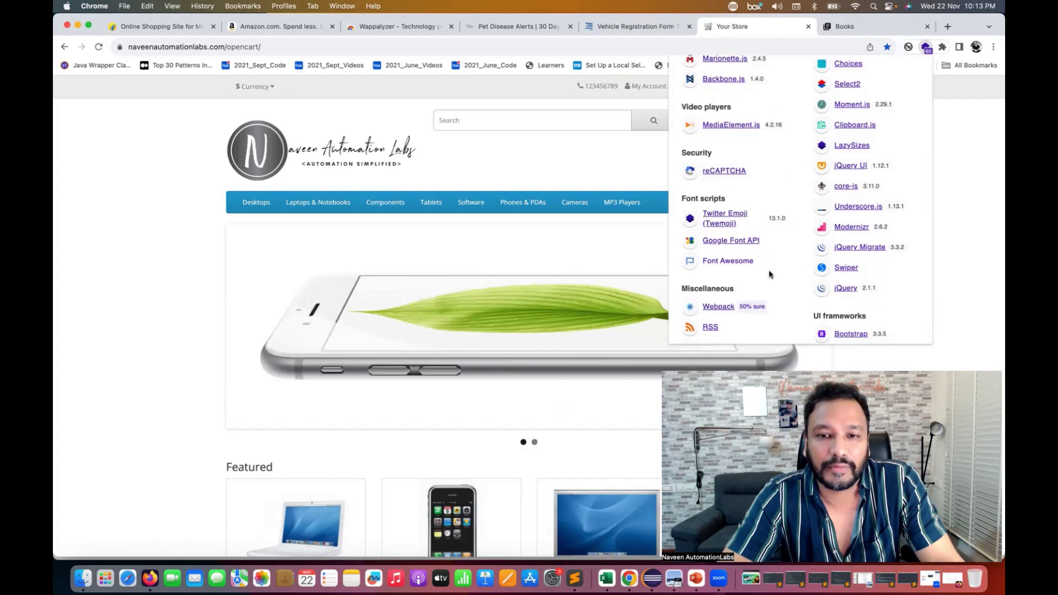
pyautogui.scroll(-3, 770, 274)
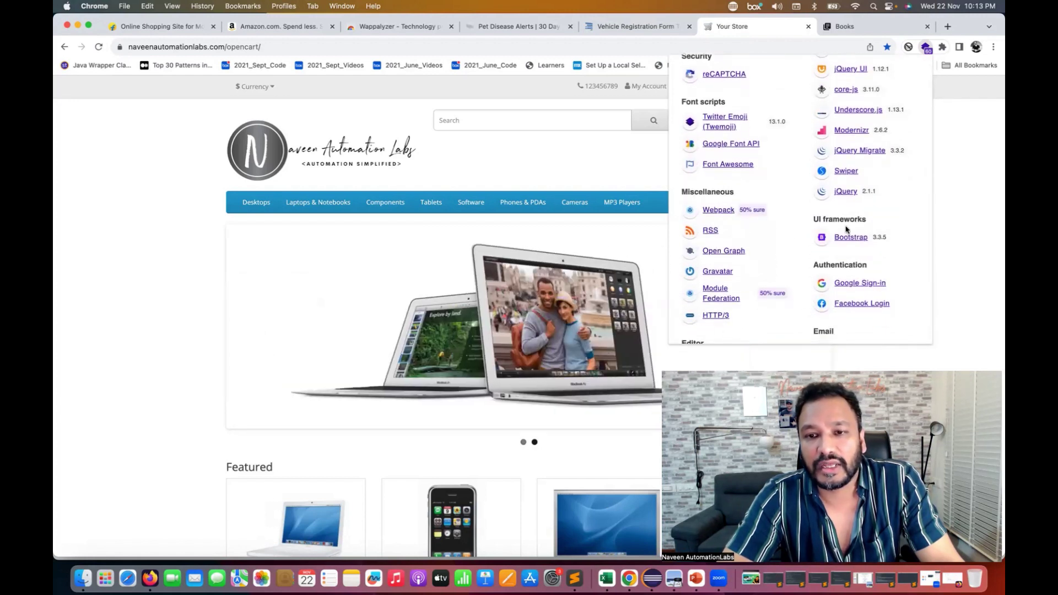
# - Examine the remaining Wappalyzer entries for the demo store, including programming language, CDN, hosting and databases, and close the list
pyautogui.scroll(-10, 886, 247)
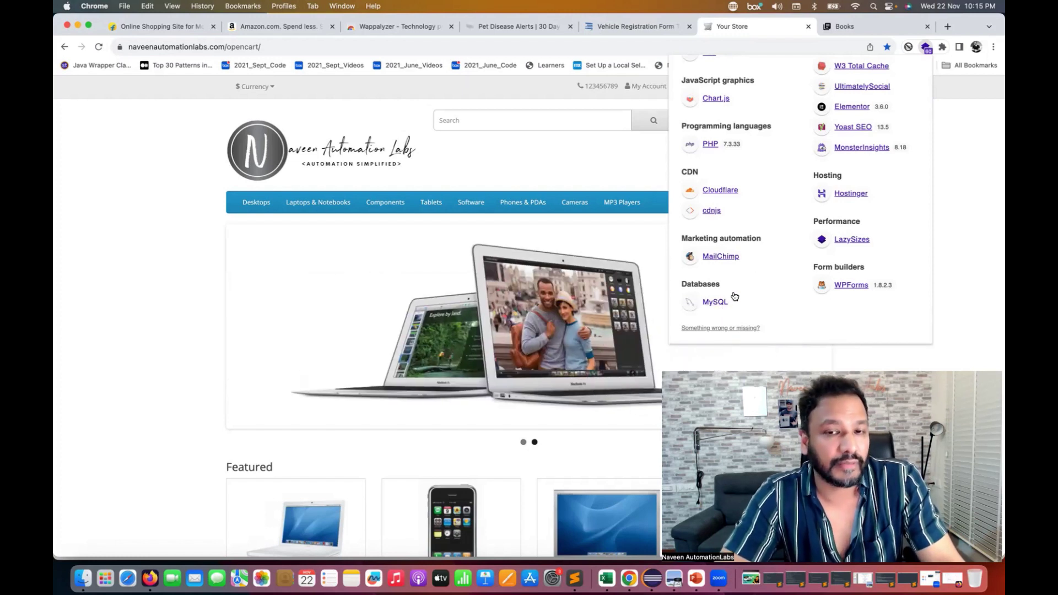
pyautogui.click(183, 384)
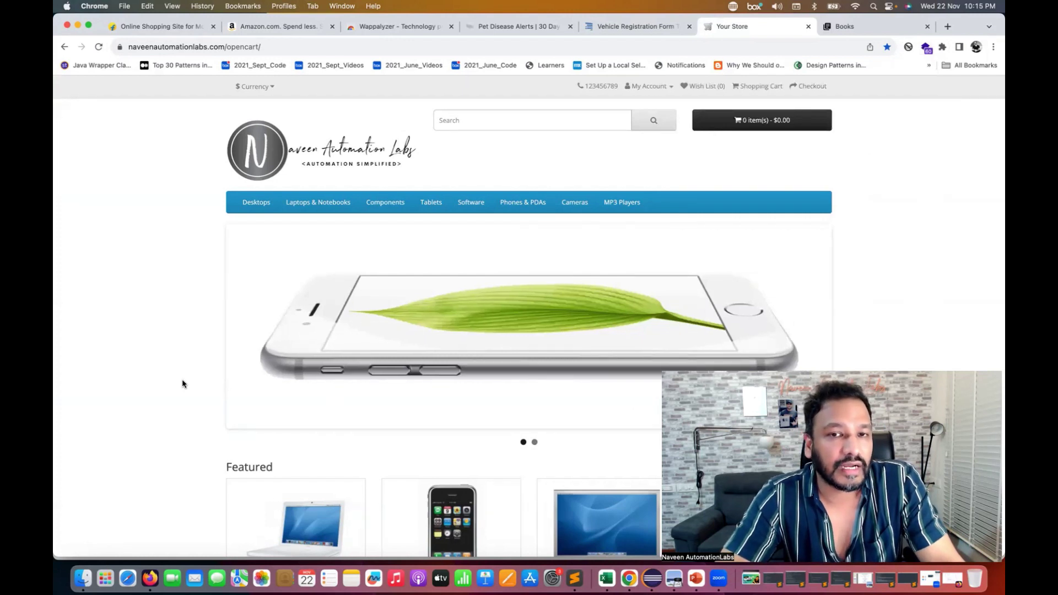
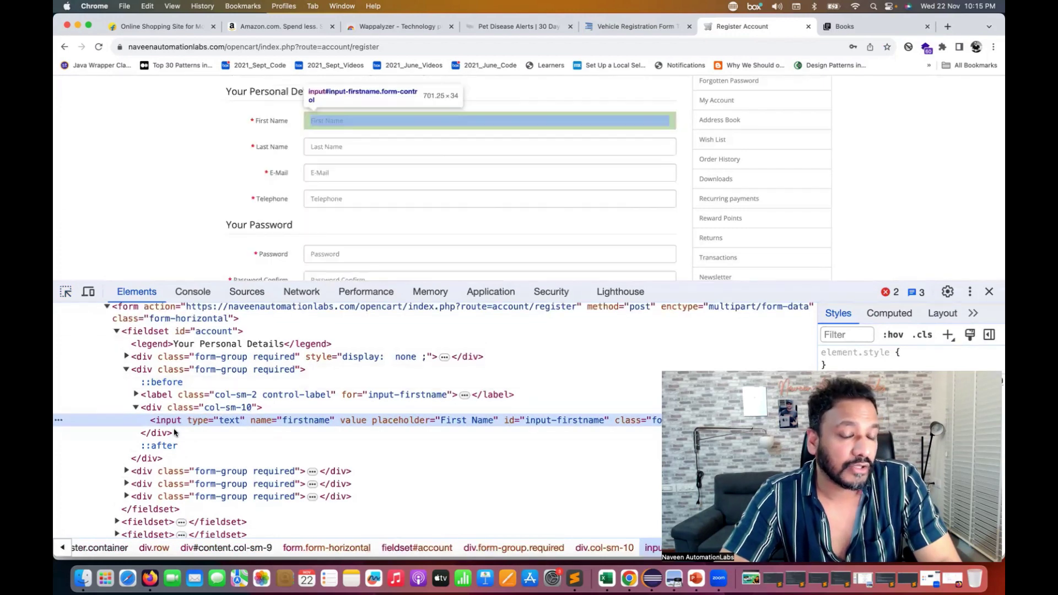
# - Examine the Register Account page's HTML structure in the developer tools, from the document head through the form's fieldsets to the footer
pyautogui.scroll(-5, 174, 431)
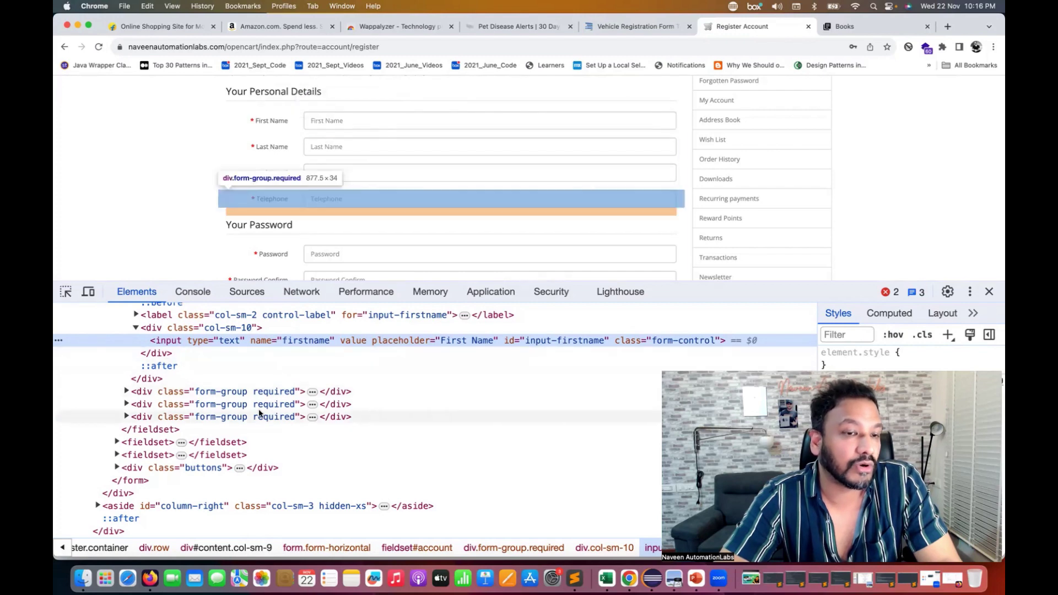
pyautogui.scroll(1, 200, 380)
pyautogui.scroll(5, 200, 381)
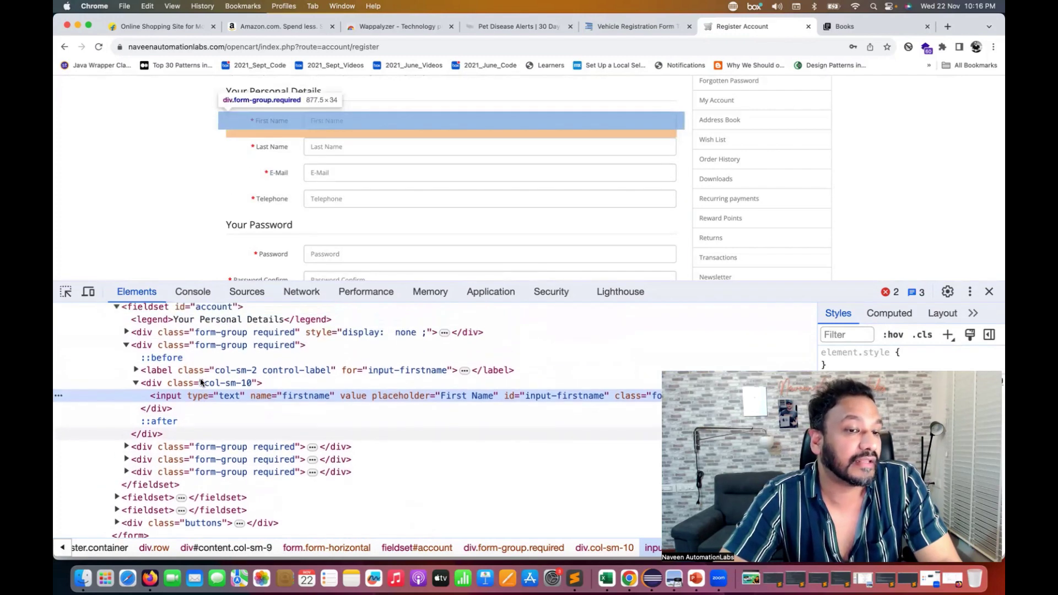
pyautogui.scroll(10, 201, 382)
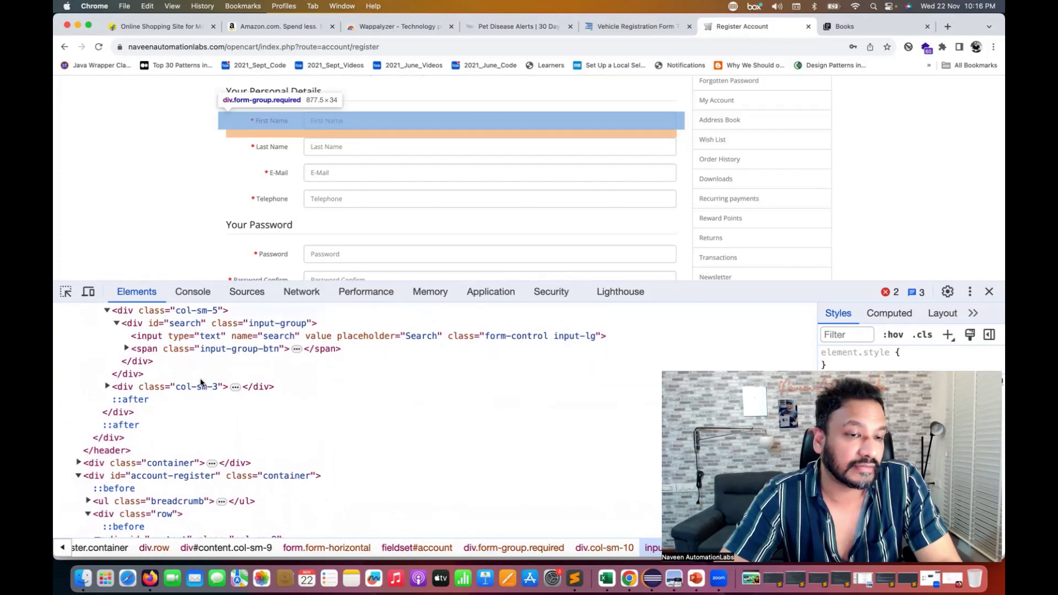
pyautogui.scroll(10, 200, 380)
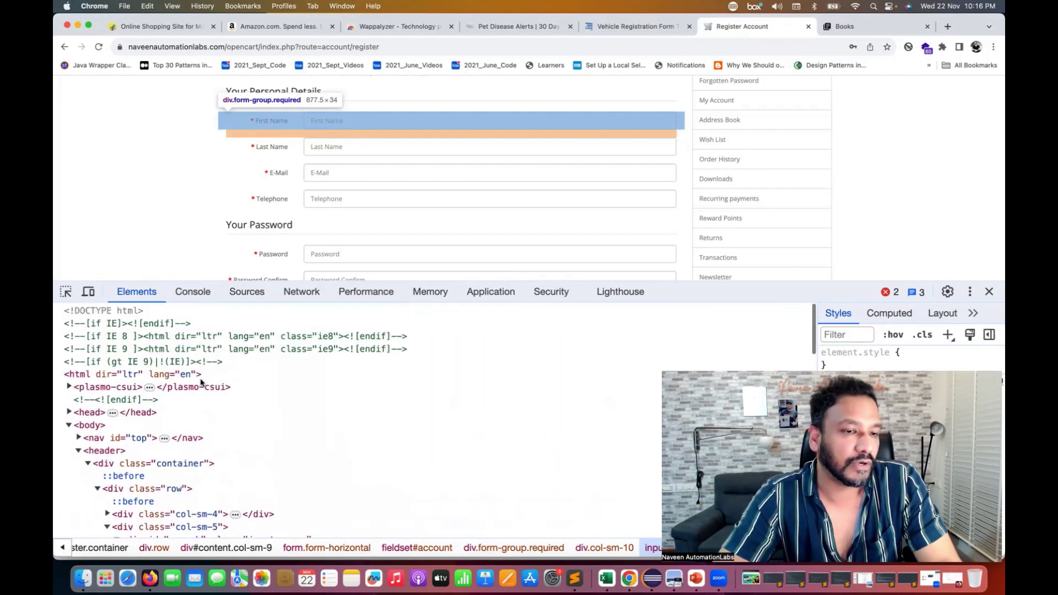
pyautogui.scroll(-15, 200, 381)
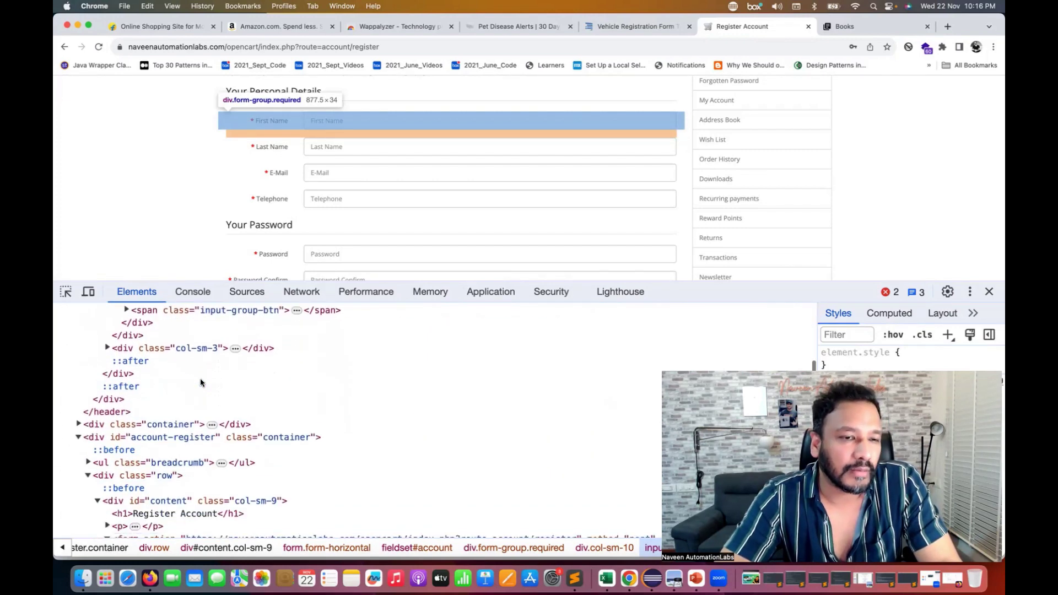
pyautogui.scroll(-10, 200, 381)
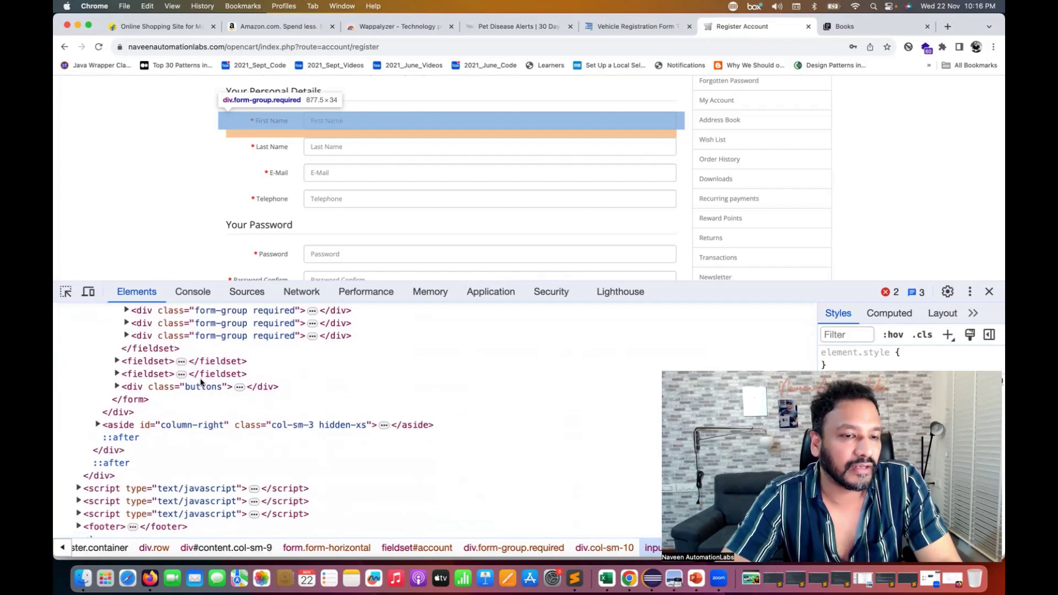
pyautogui.scroll(10, 201, 382)
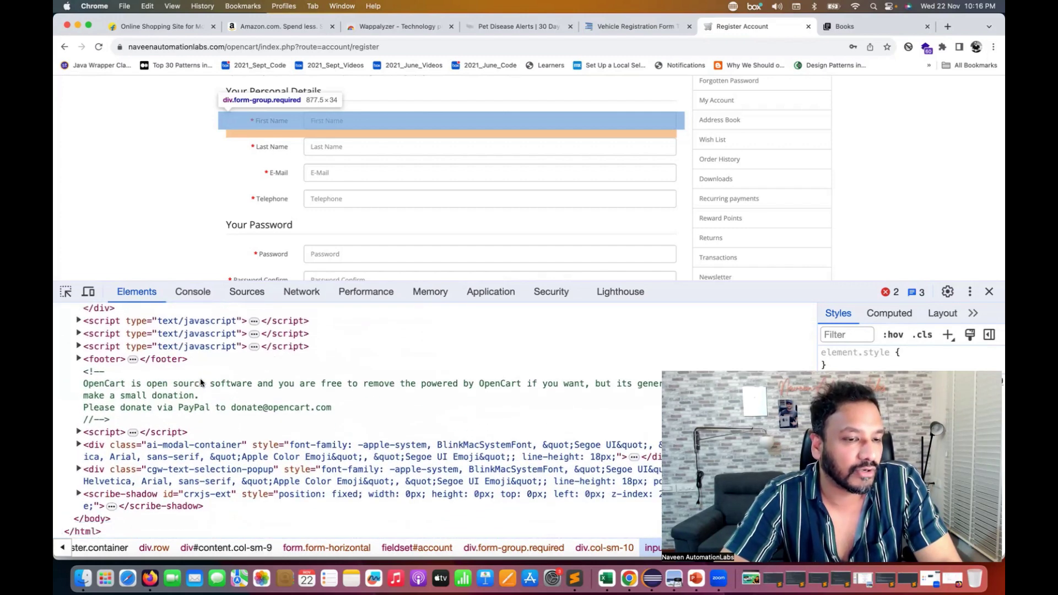
pyautogui.scroll(1, 201, 381)
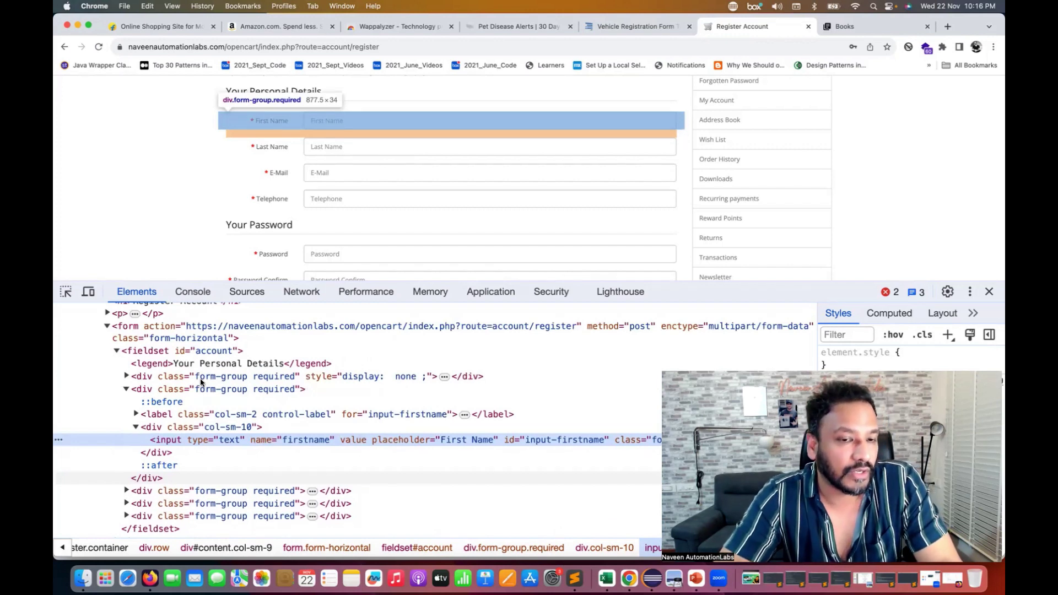
pyautogui.scroll(-3, 201, 382)
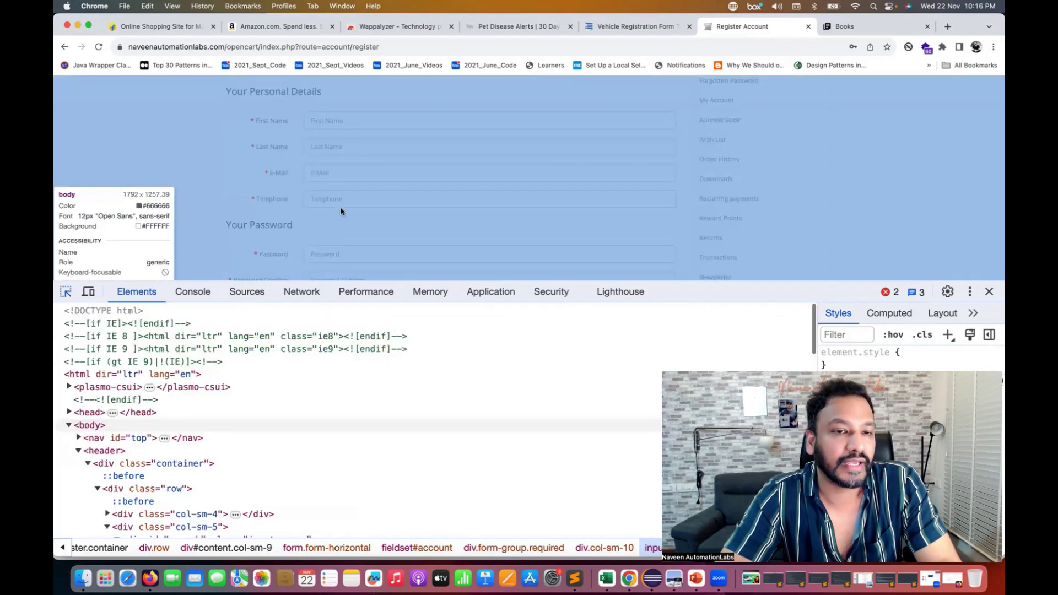
# - Inspect the Telephone field's markup on the Register Account page and close the developer tools
pyautogui.click(339, 201)
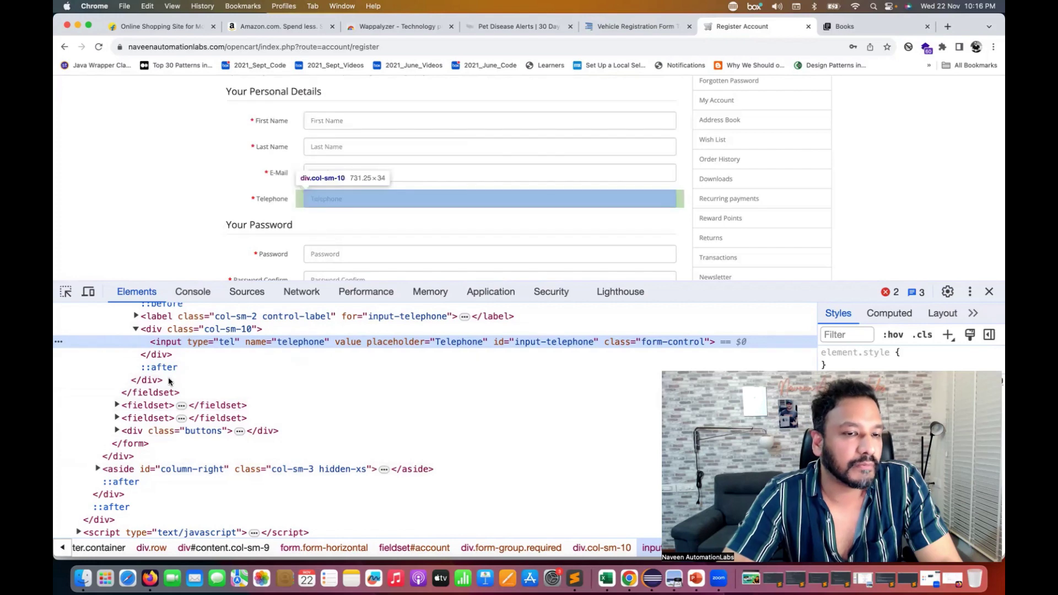
pyautogui.click(991, 291)
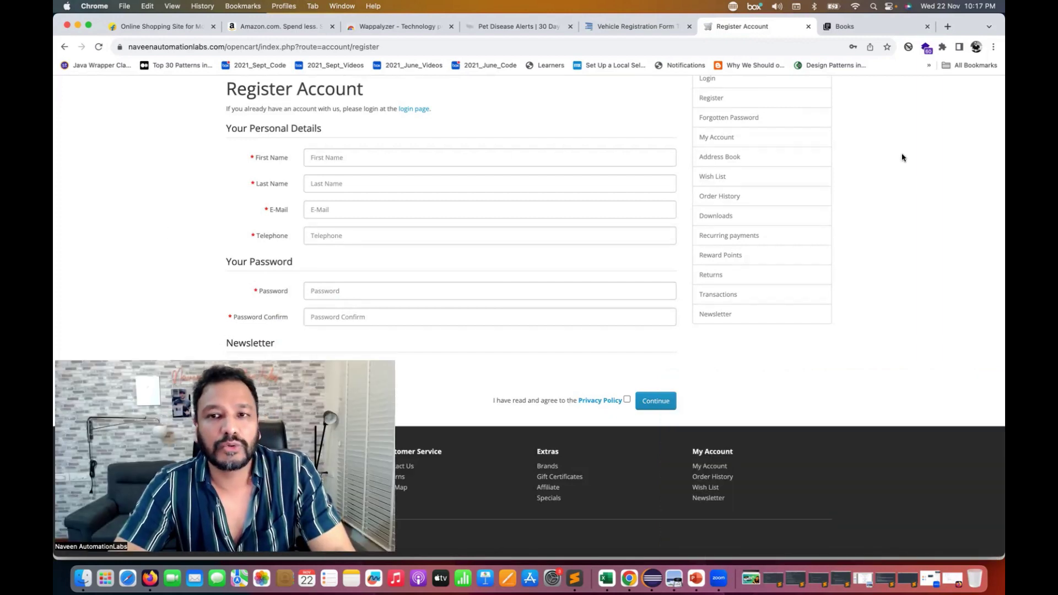
# - Search for "selectorshub chrome" in a new tab, open its Chrome Web Store page and check for SelectorsHub among the installed extensions
pyautogui.click(948, 26)
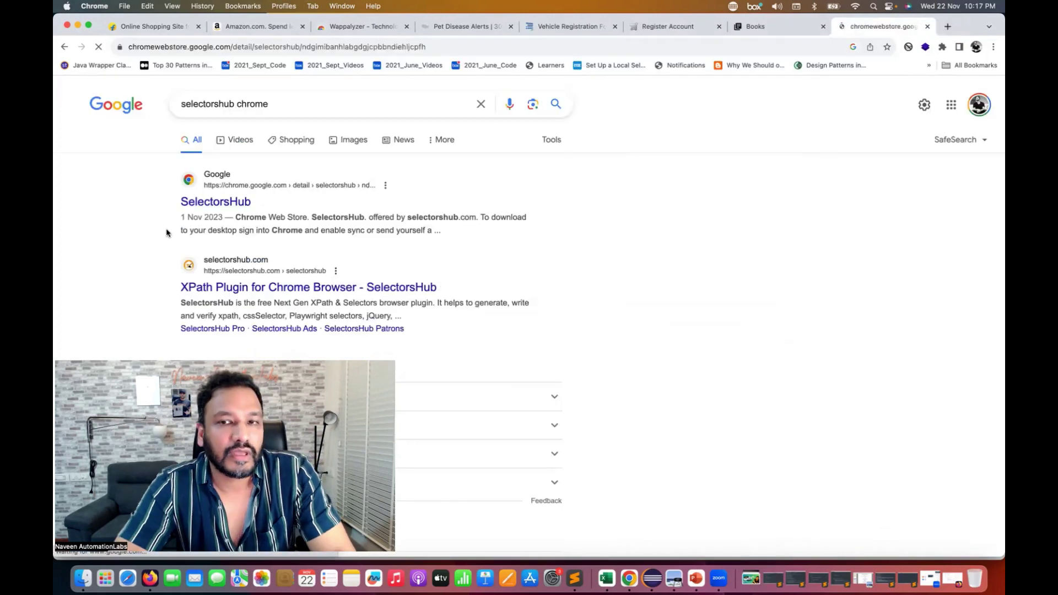
pyautogui.click(241, 217)
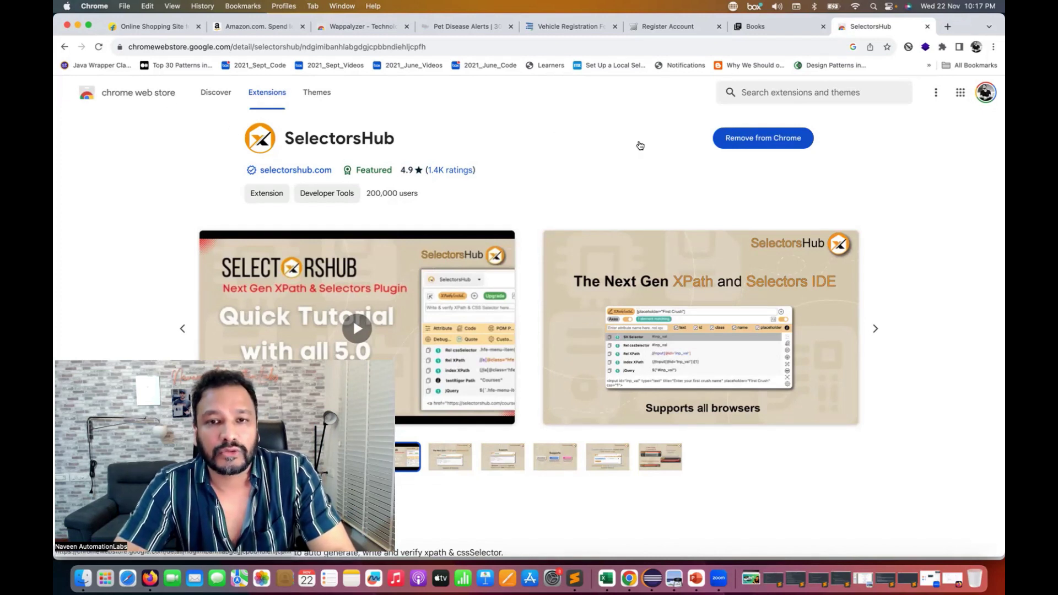
pyautogui.click(942, 48)
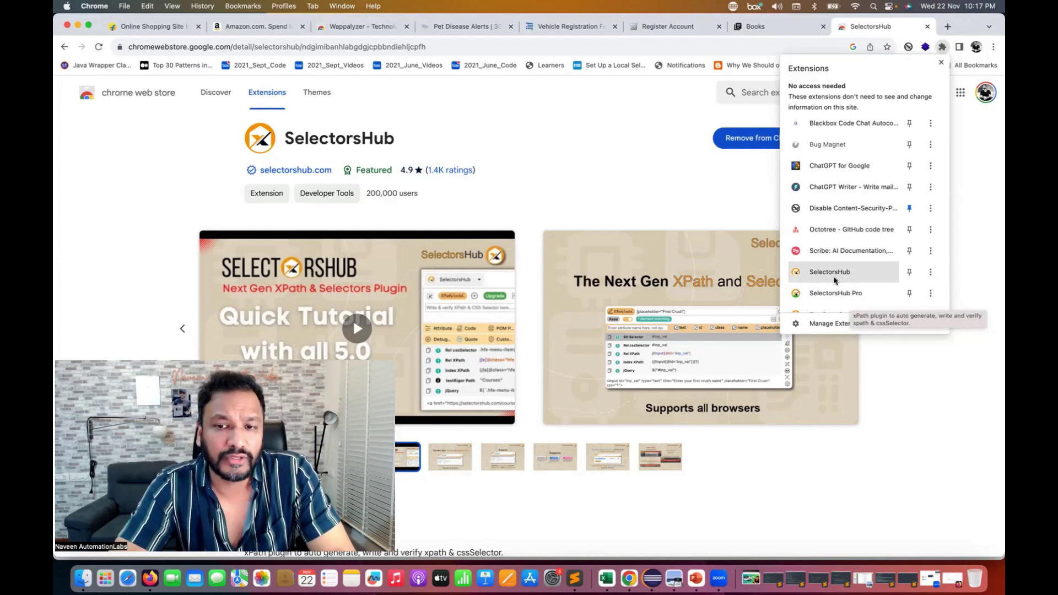
pyautogui.click(940, 425)
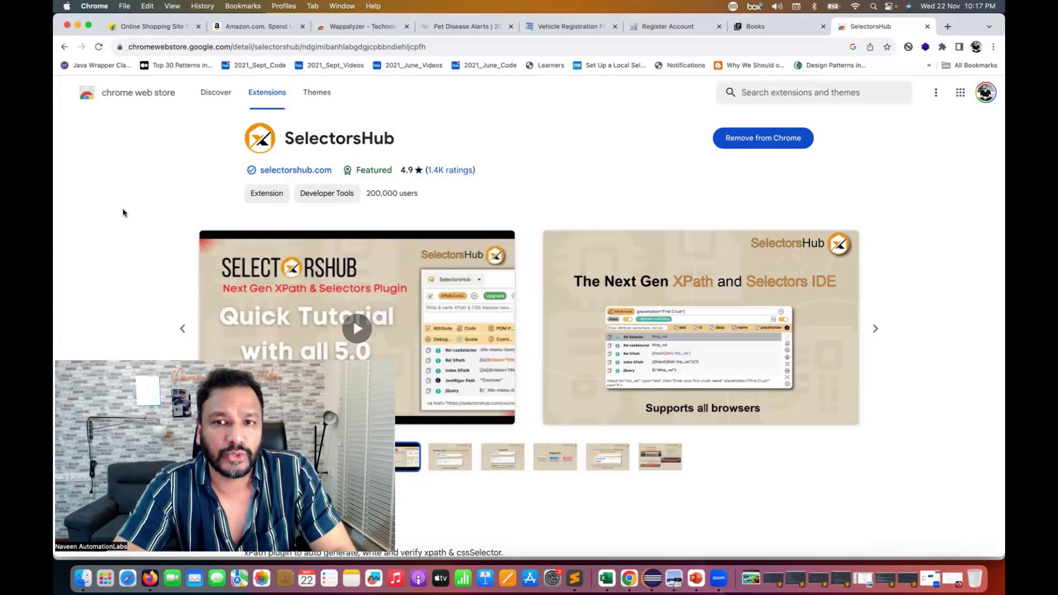
# - Go to the Formsite vehicle registration form page and switch the widened side panel from SelectorsHub Pro to SelectorsHub
pyautogui.click(557, 30)
pyautogui.scroll(-10, 550, 197)
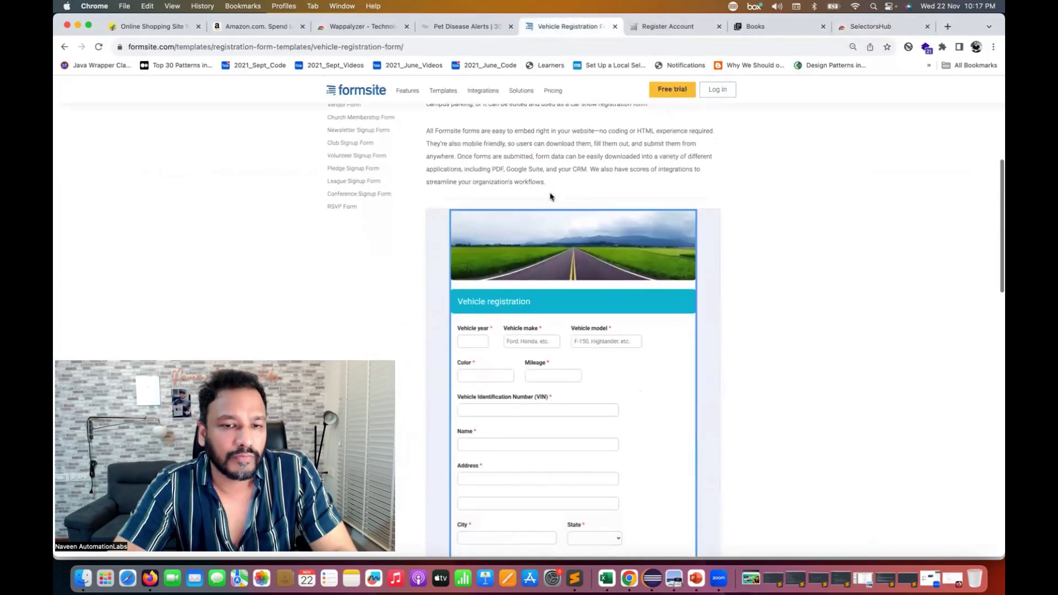
pyautogui.scroll(-5, 550, 197)
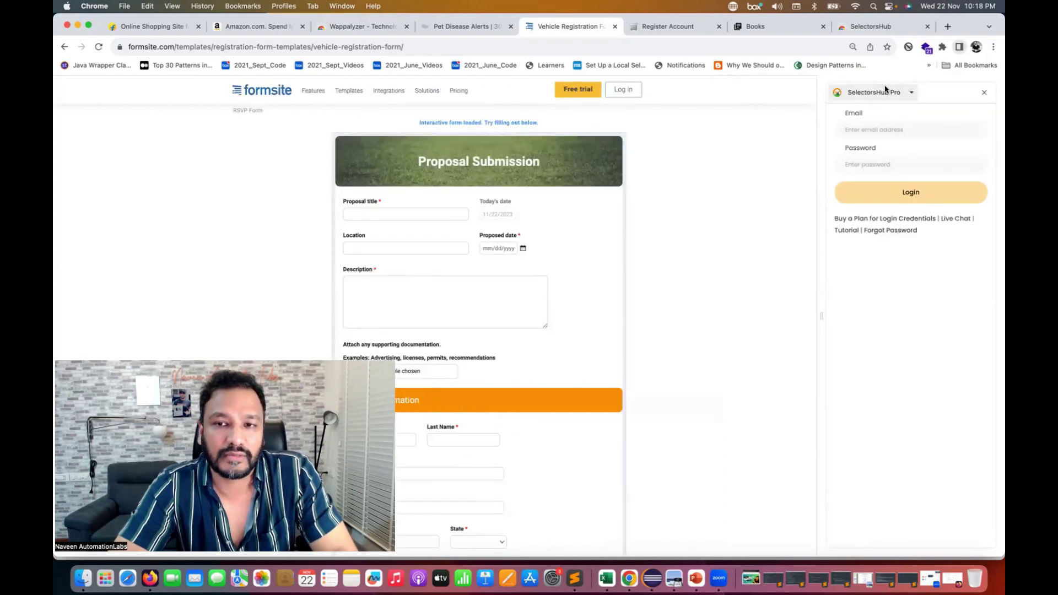
pyautogui.moveTo(820, 315); pyautogui.dragTo(784, 171)
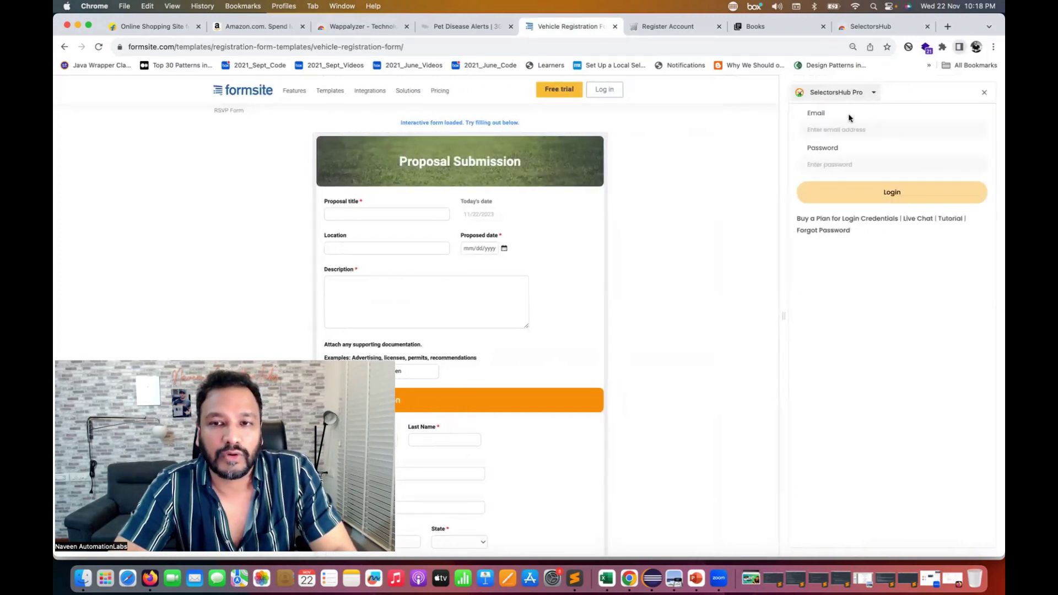
pyautogui.click(866, 93)
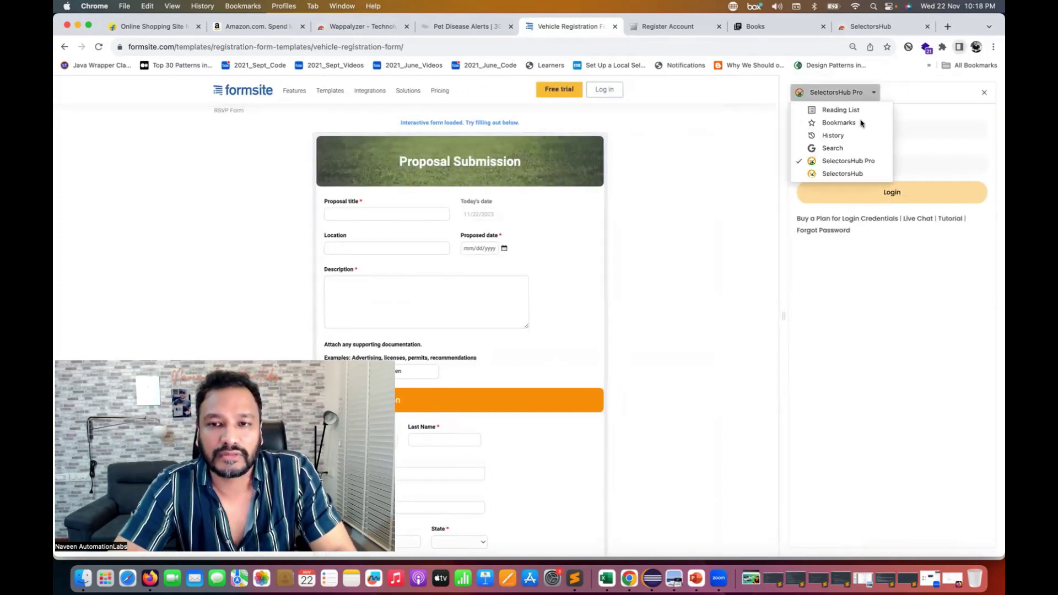
pyautogui.click(843, 173)
# - Inspect the Proposal title field inside the embedded form with SelectorsHub to generate its locators and check for an iframe
pyautogui.click(797, 114)
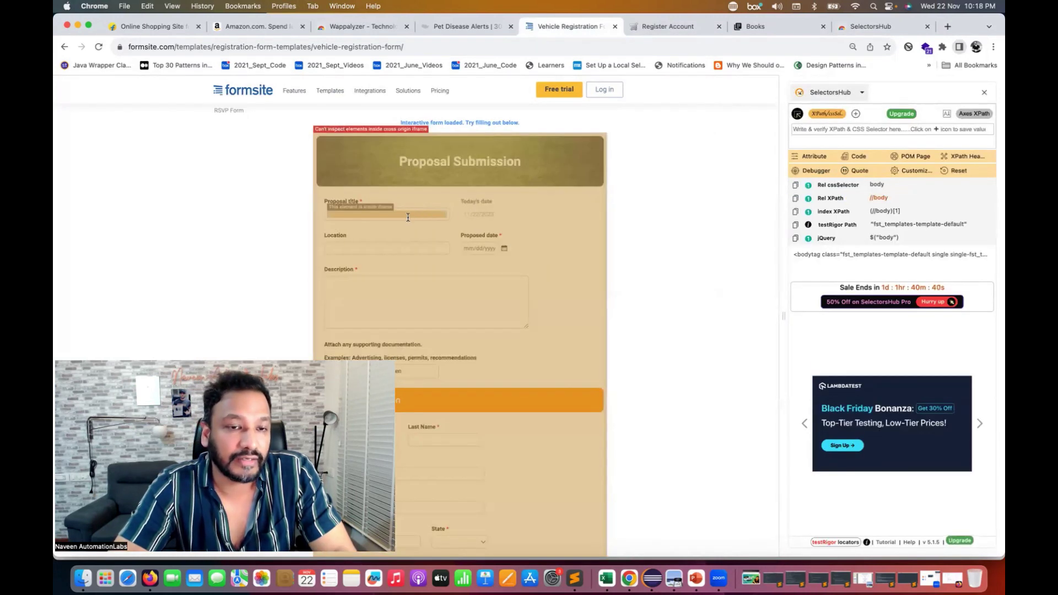
pyautogui.click(408, 218)
pyautogui.click(797, 114)
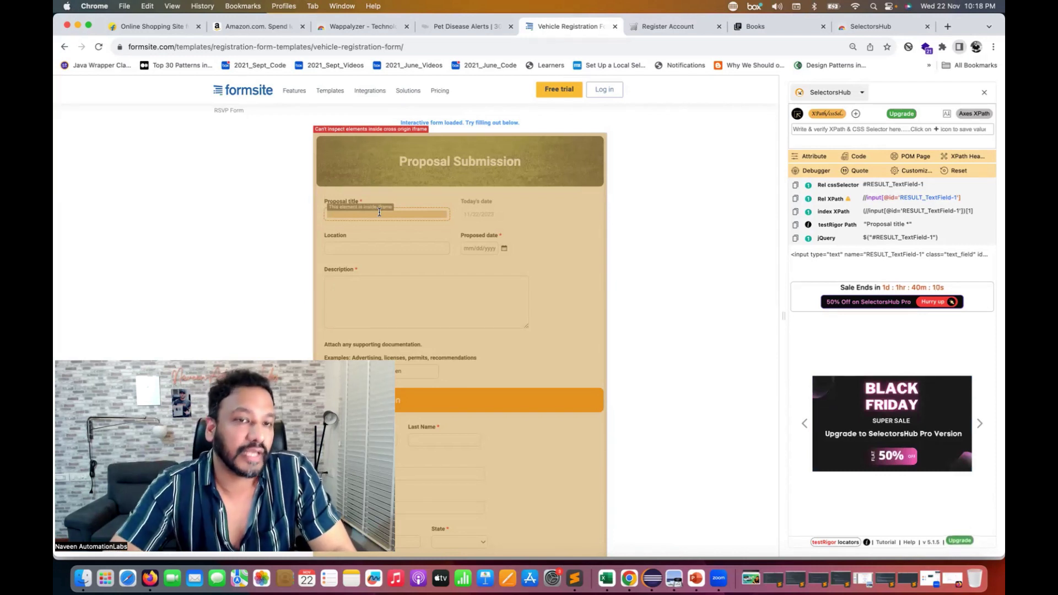
# - Switch to Flipkart, inspect the Cart icon with SelectorsHub, and check the element type of the search icon
pyautogui.click(146, 25)
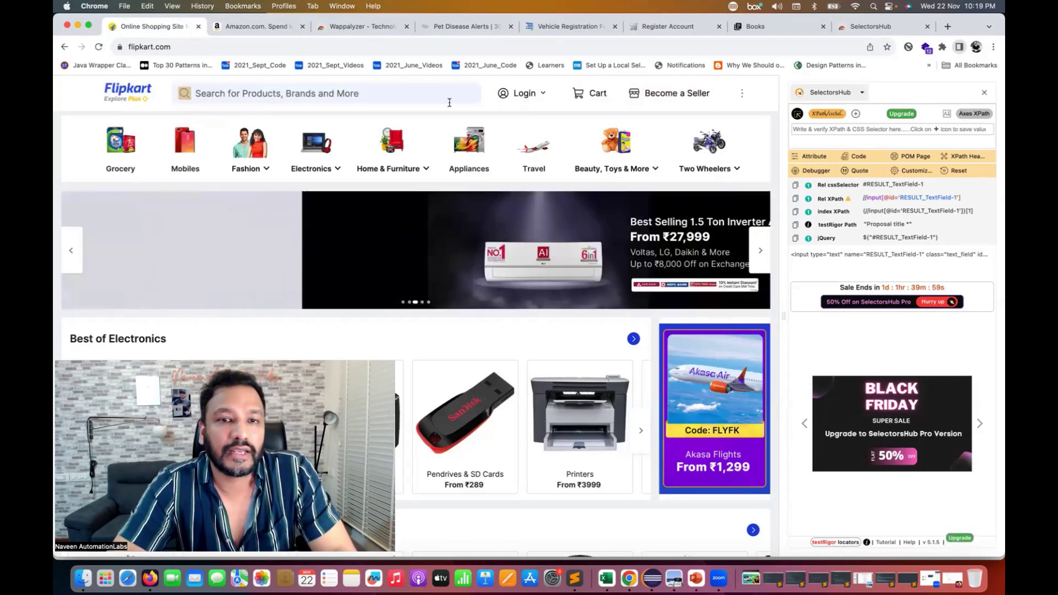
pyautogui.click(578, 94)
pyautogui.click(800, 114)
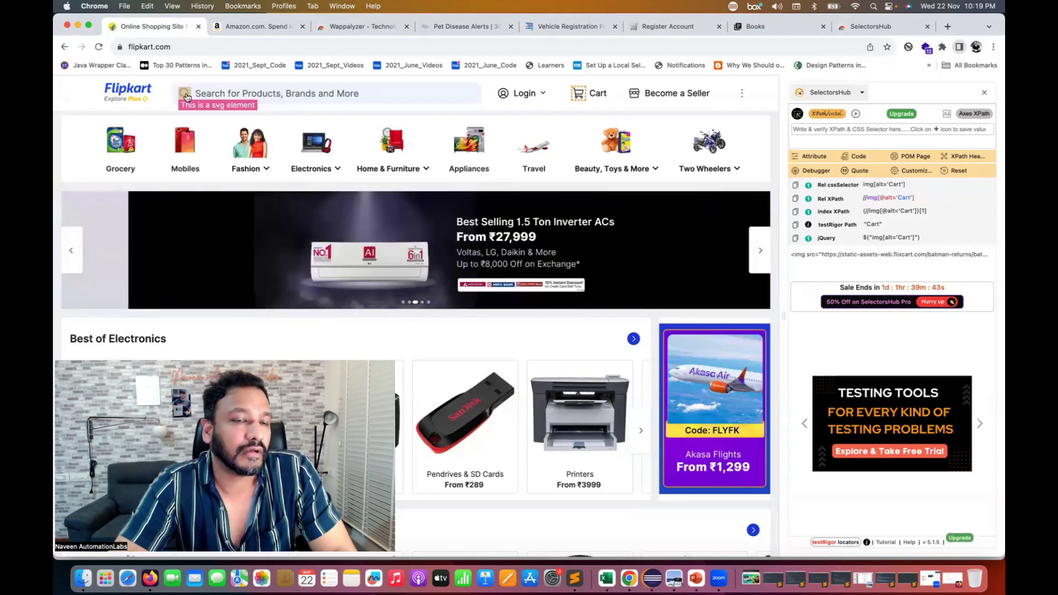
pyautogui.moveTo(498, 100)
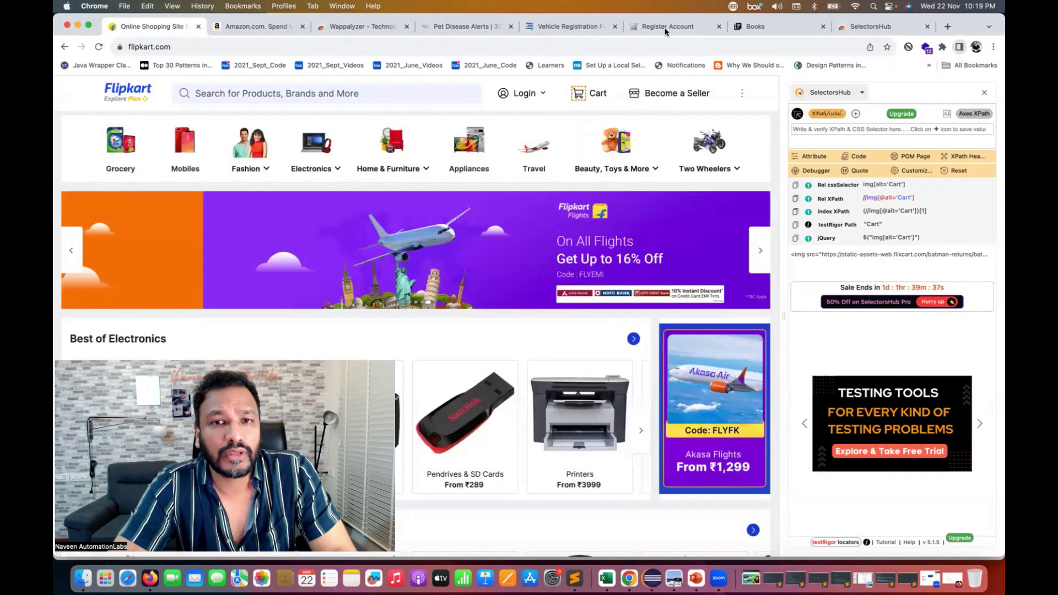
# - Switch to the Pet Disease Alerts forecast map and inspect the Colorado region with SelectorsHub to get its SVG locators
pyautogui.click(463, 27)
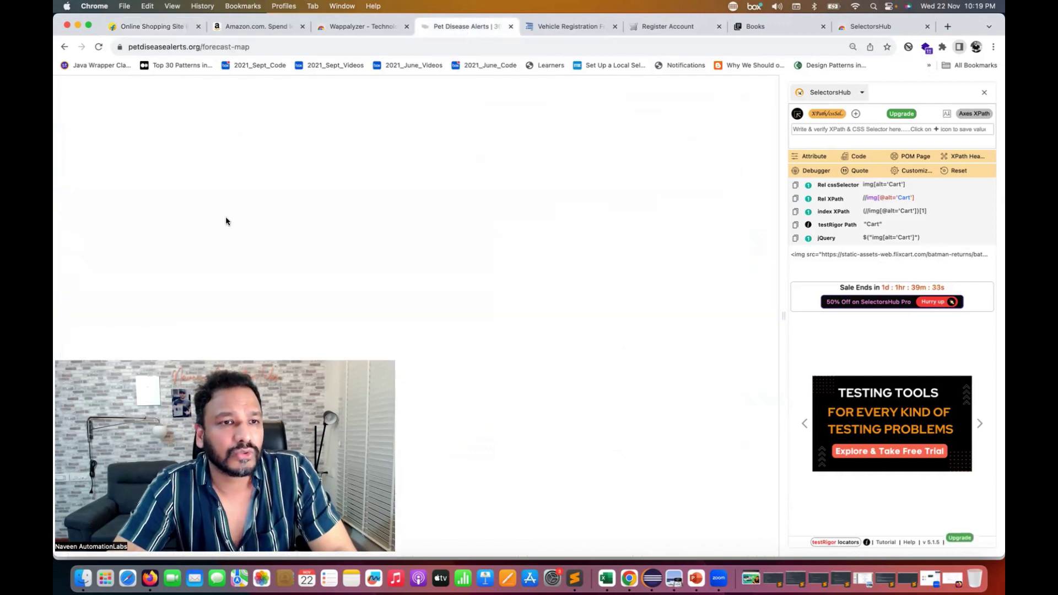
pyautogui.scroll(-5, 132, 200)
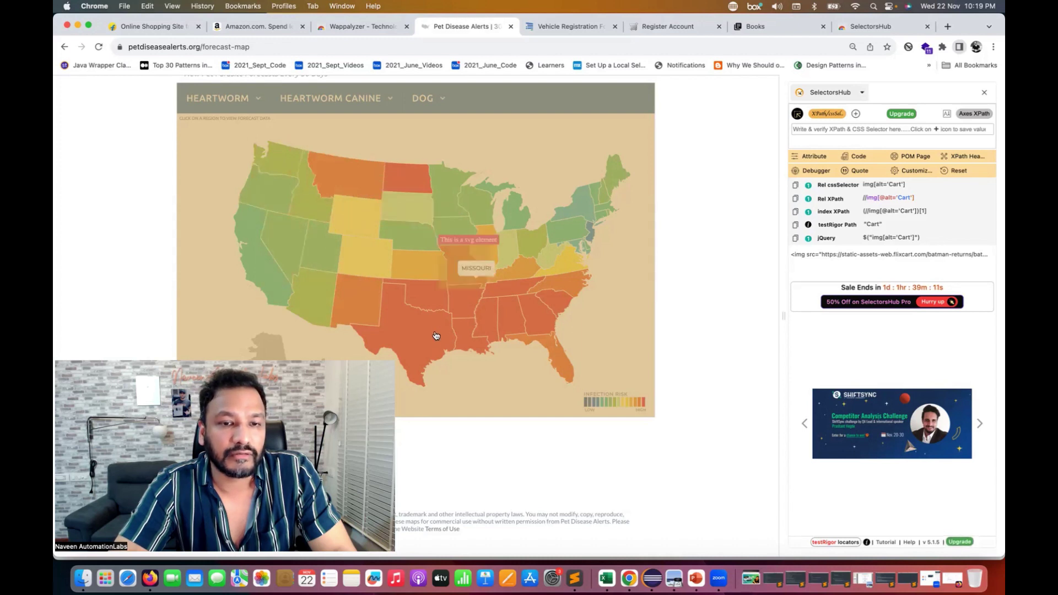
pyautogui.click(368, 276)
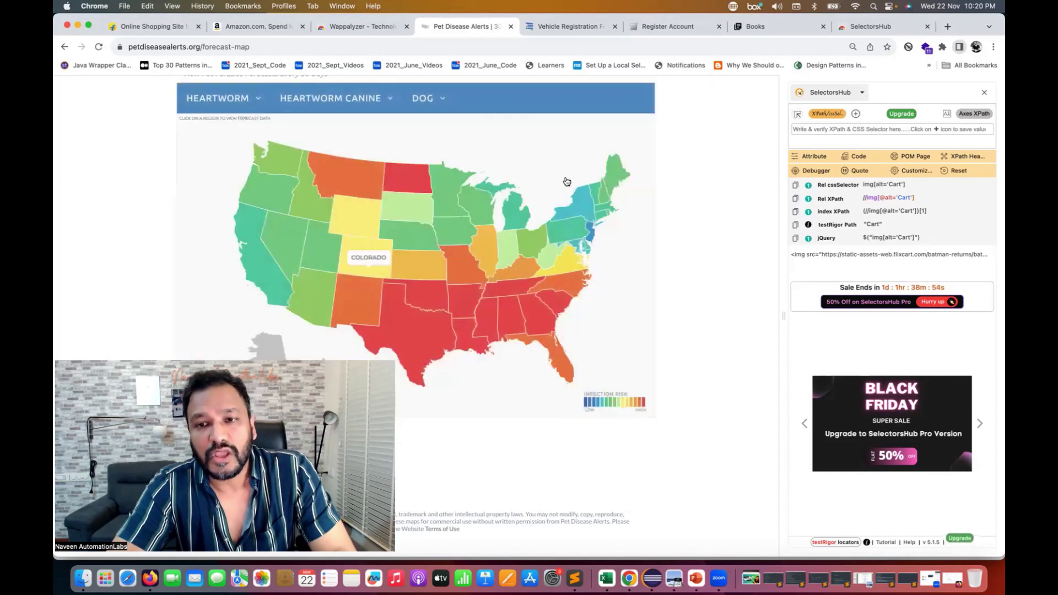
# - Switch to the Books site and check its page elements for shadow DOM with the SelectorsHub inspector
pyautogui.click(563, 30)
pyautogui.click(757, 28)
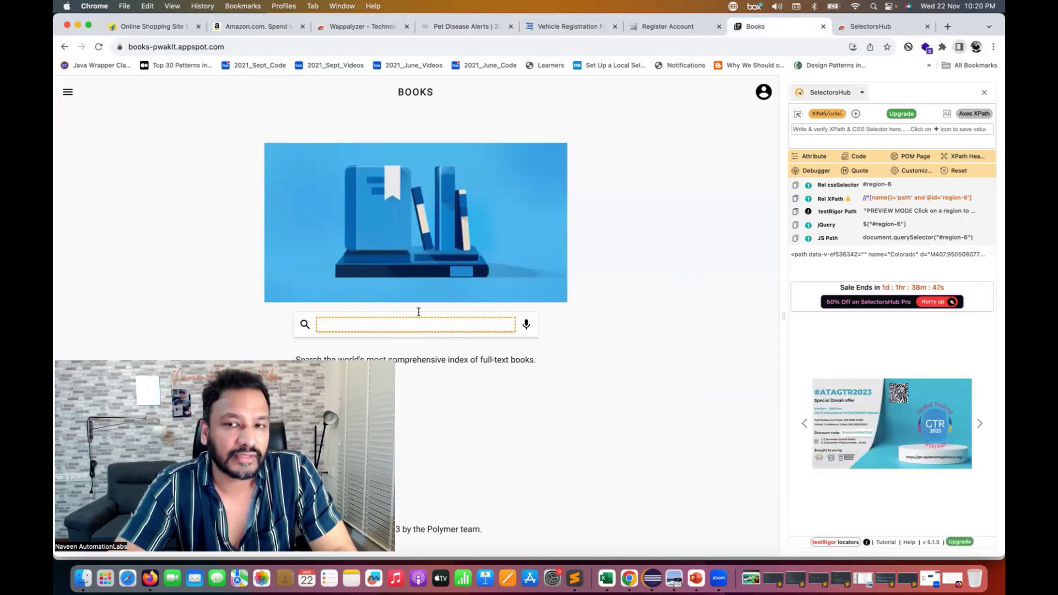
pyautogui.click(797, 114)
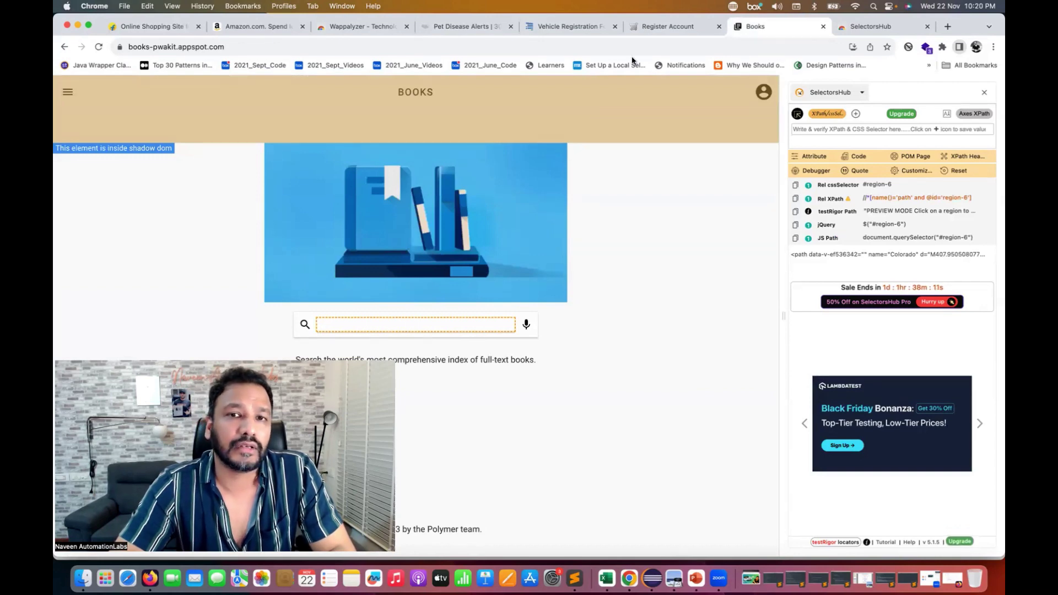
# - Switch to the Register Account page and inspect the First Name field with SelectorsHub to generate its locators
pyautogui.click(651, 28)
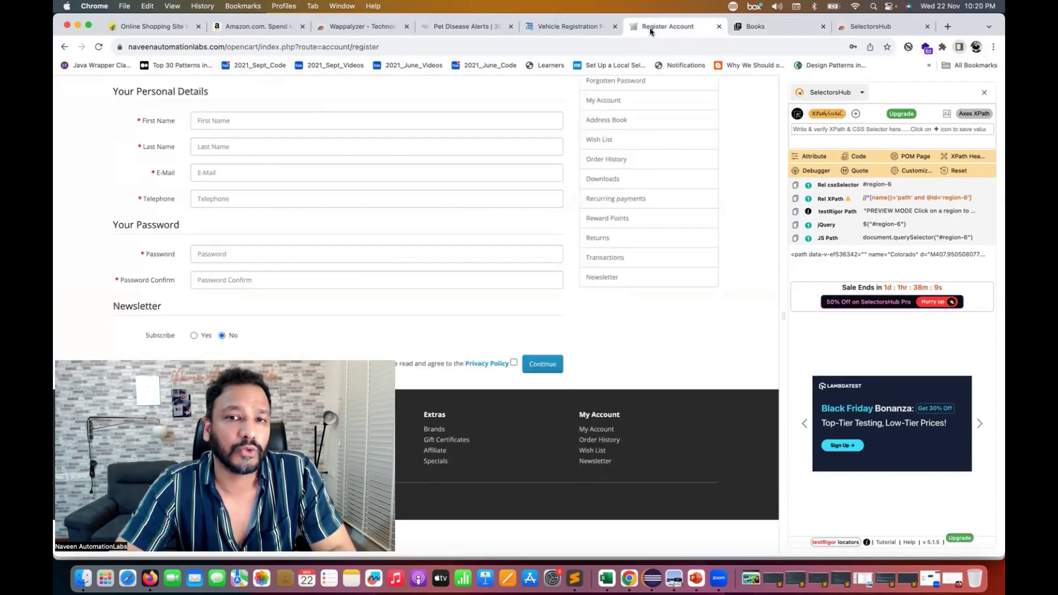
pyautogui.scroll(2, 739, 266)
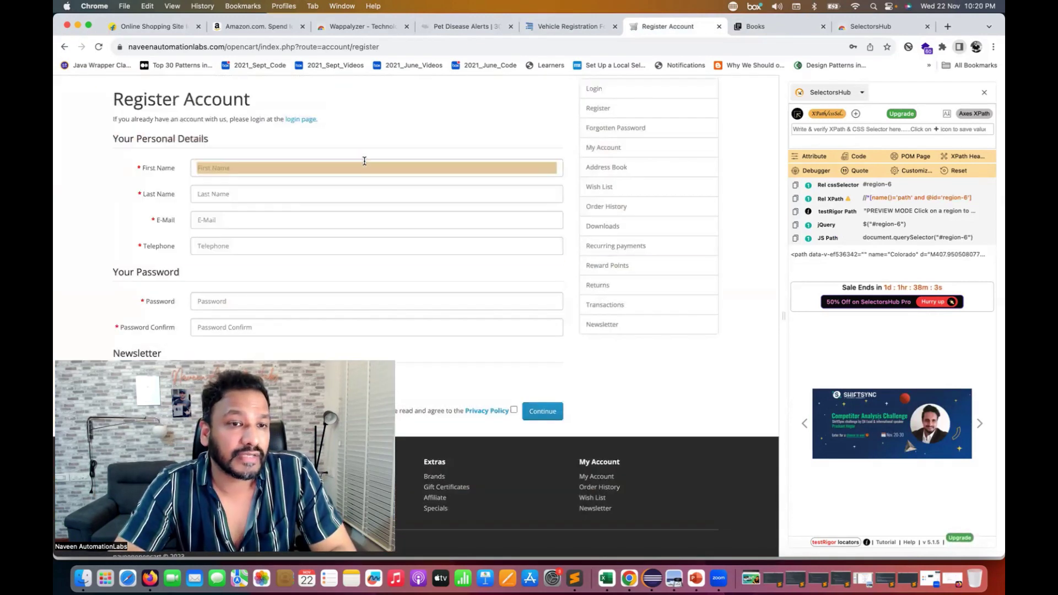
pyautogui.click(223, 169)
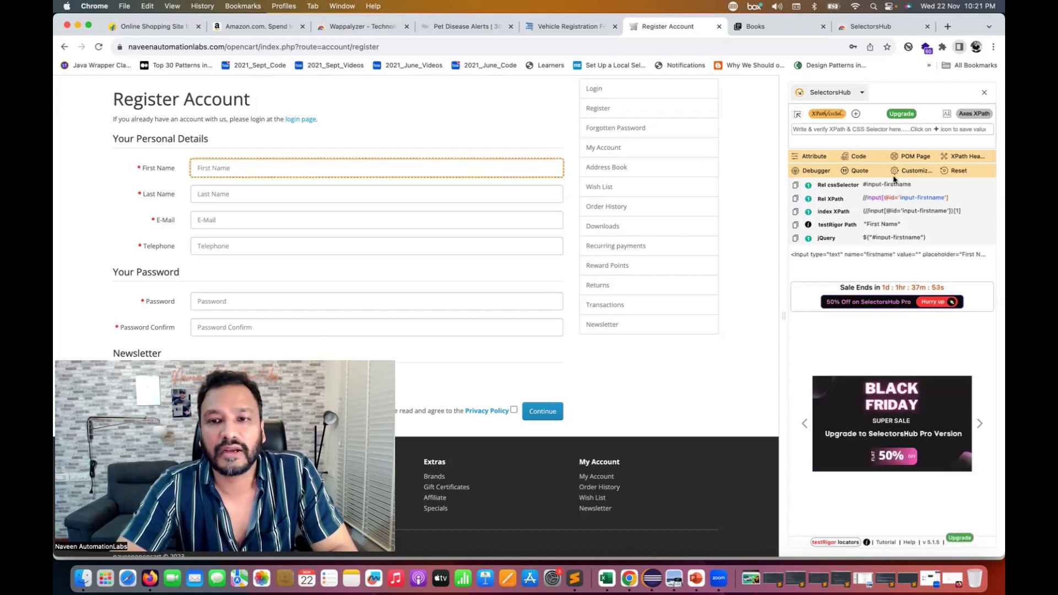
# - Switch to the Vehicle Registration Form page and inspect the Proposal title field in the developer tools, widening the DOM view
pyautogui.click(852, 201)
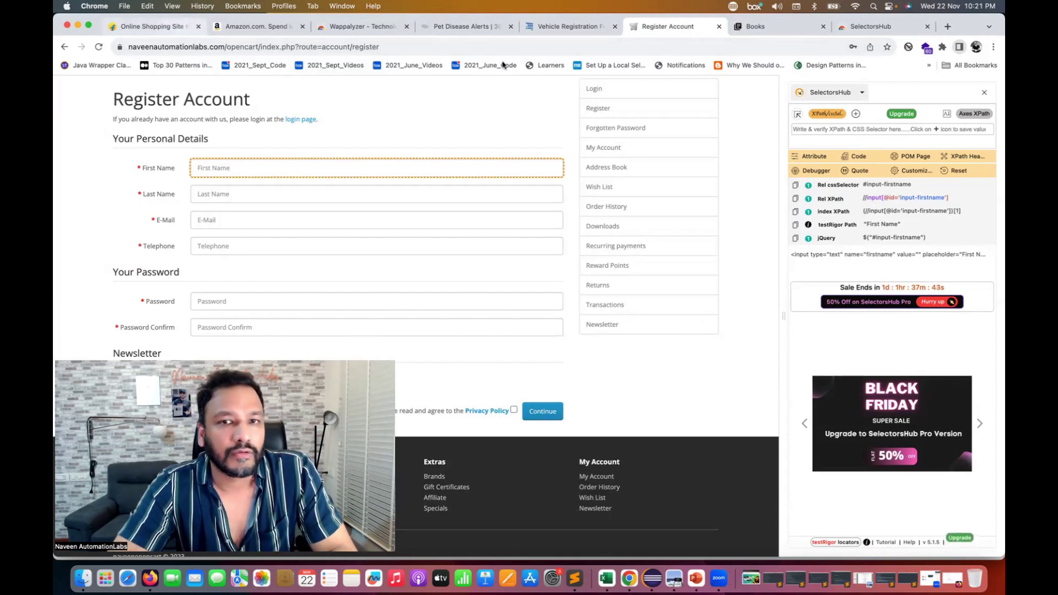
pyautogui.click(570, 31)
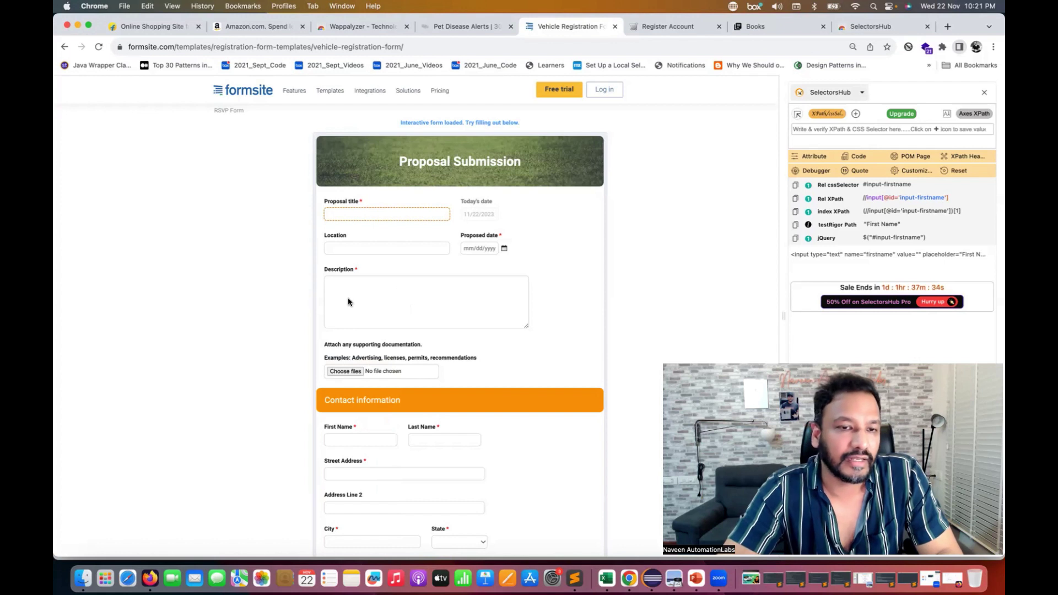
pyautogui.rightClick(179, 312)
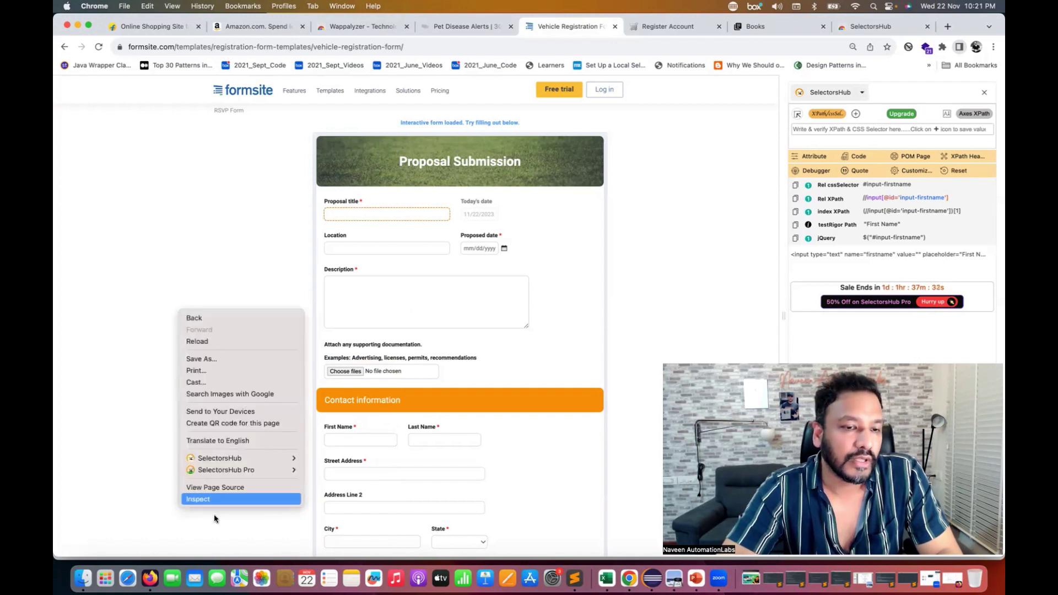
pyautogui.click(199, 504)
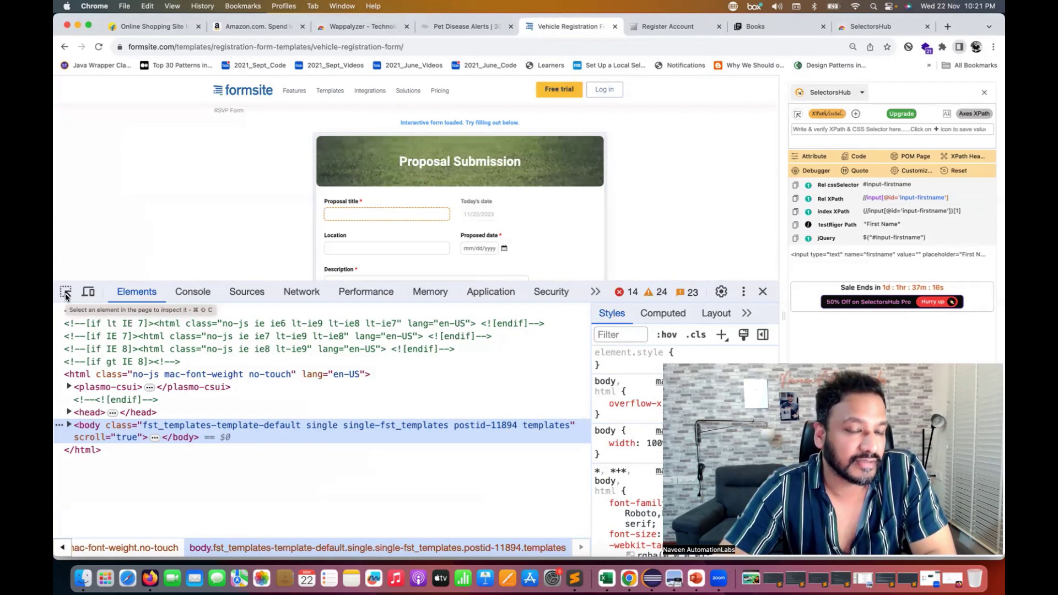
pyautogui.click(65, 293)
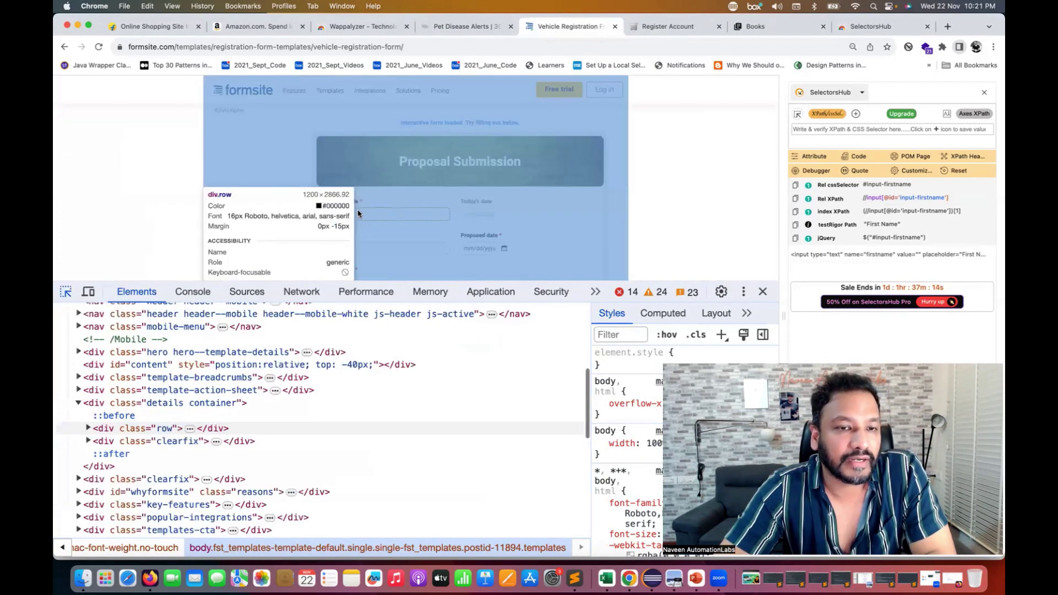
pyautogui.click(381, 214)
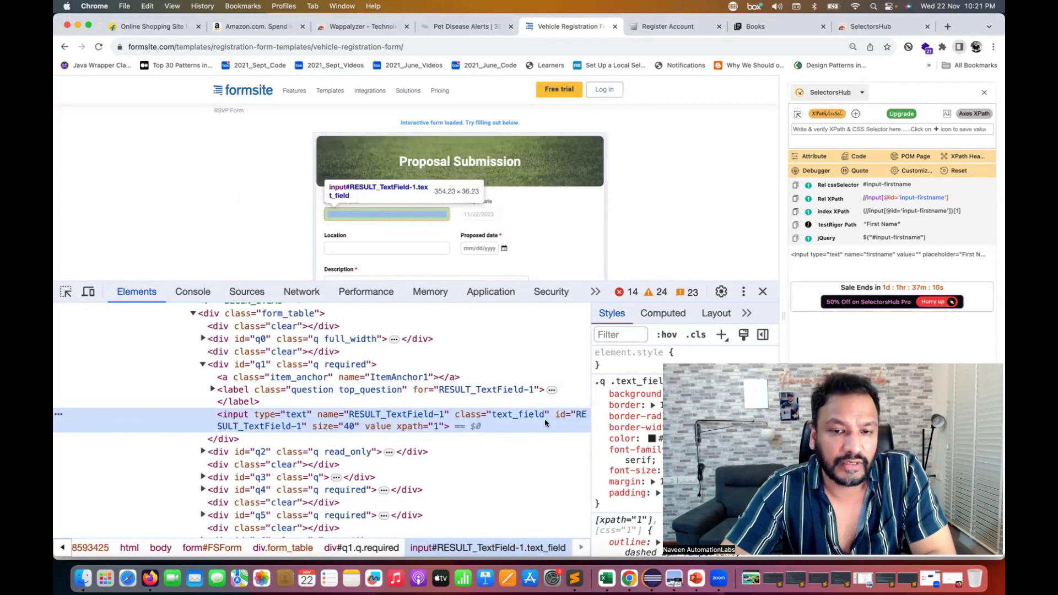
pyautogui.moveTo(630, 426); pyautogui.dragTo(701, 426)
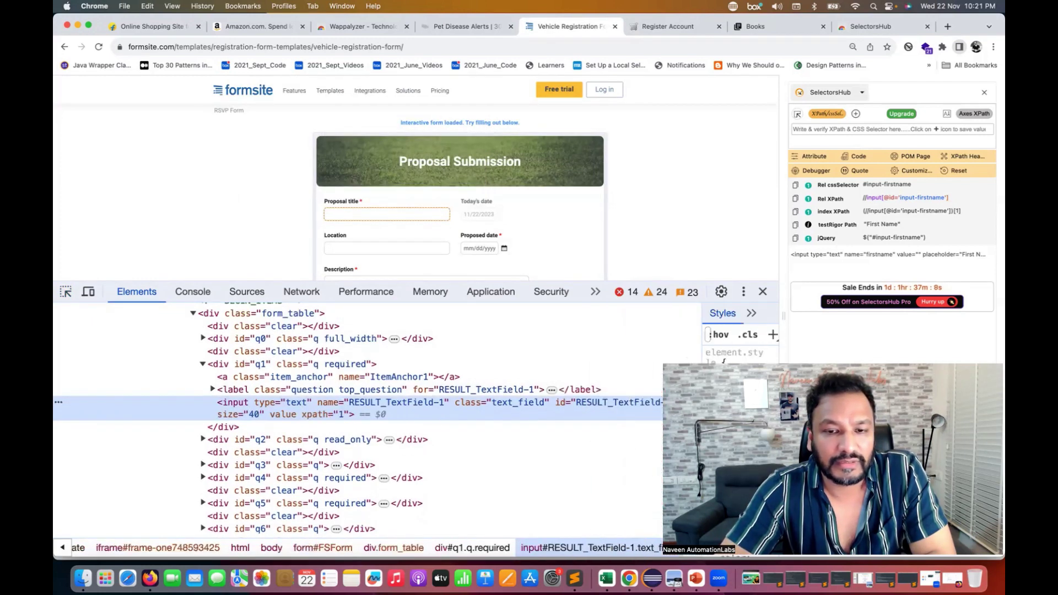
# - Examine the DOM hierarchy around the Proposal title input, tracing its parent iframe and comparing the iframe's document with the main page's HTML
pyautogui.scroll(4, 206, 423)
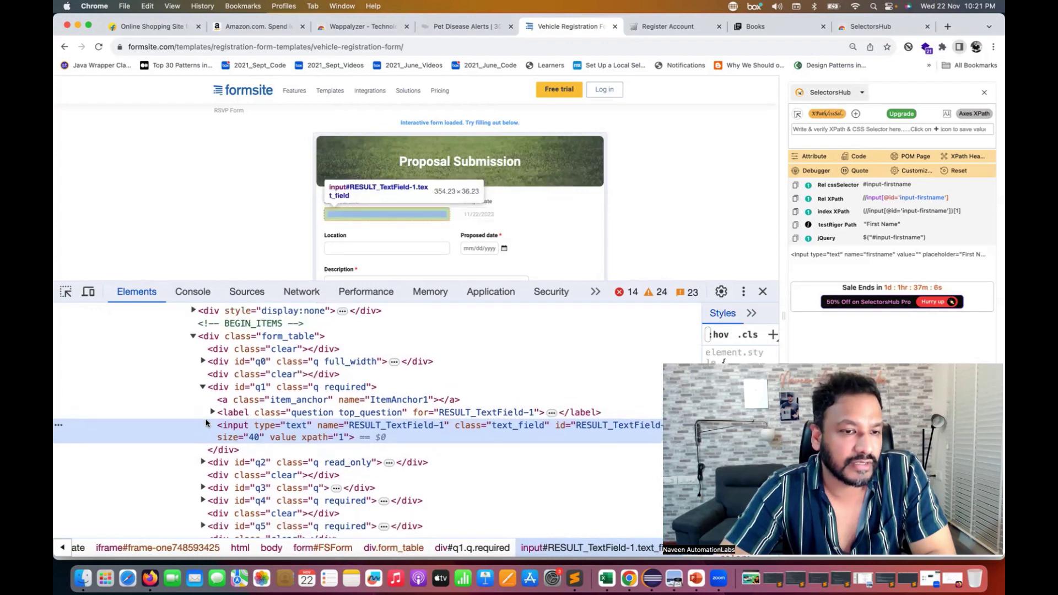
pyautogui.scroll(5, 206, 423)
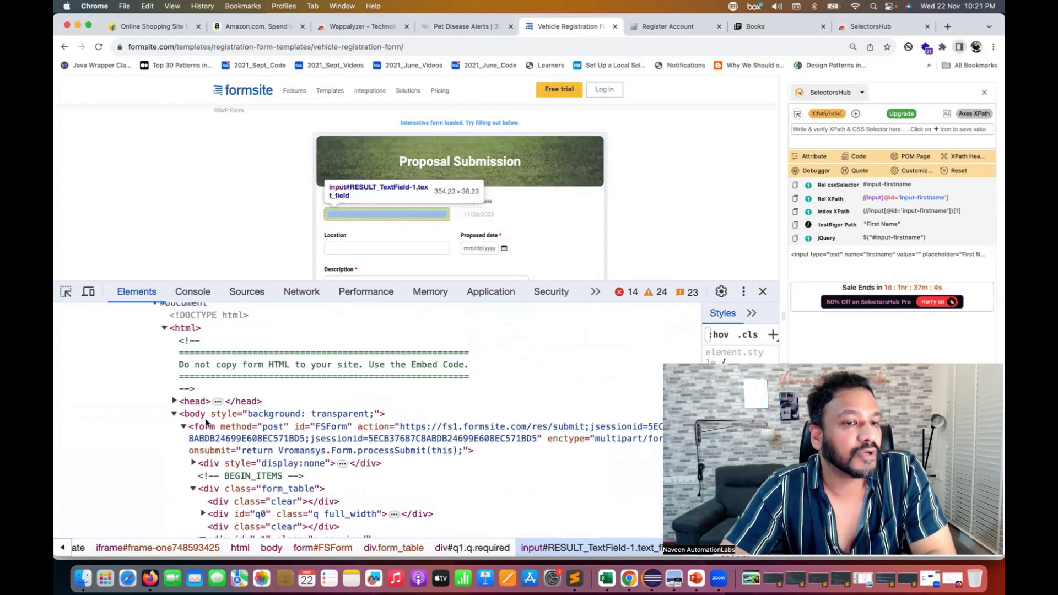
pyautogui.scroll(2, 206, 422)
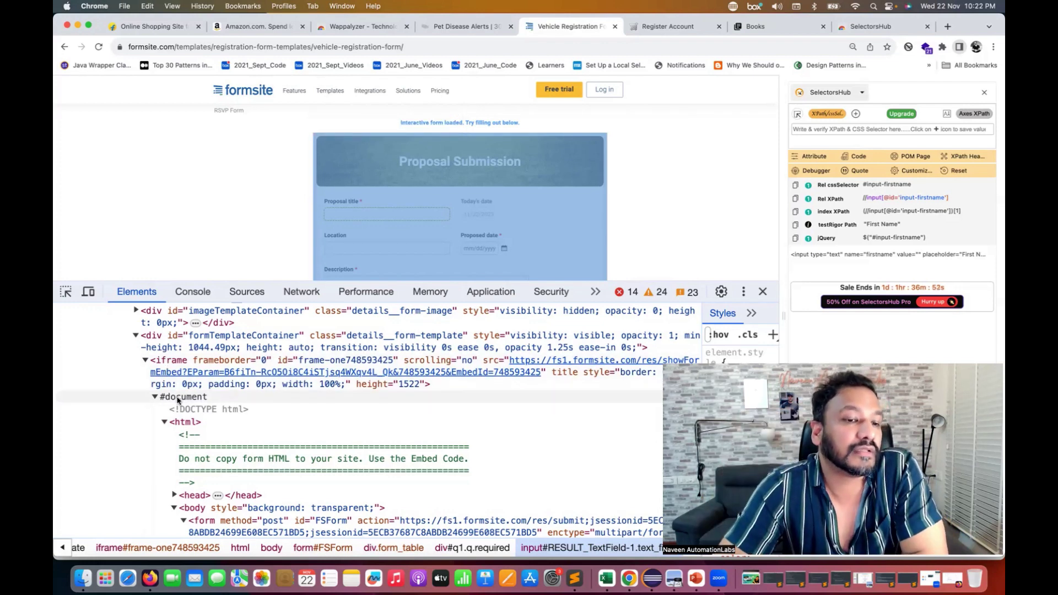
pyautogui.scroll(-4, 201, 412)
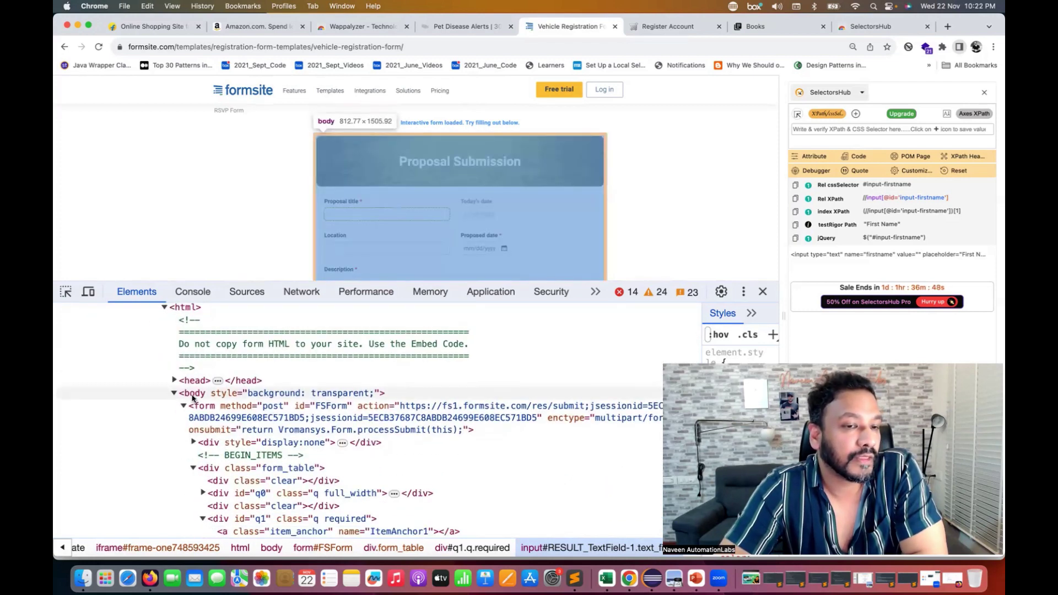
pyautogui.scroll(15, 192, 397)
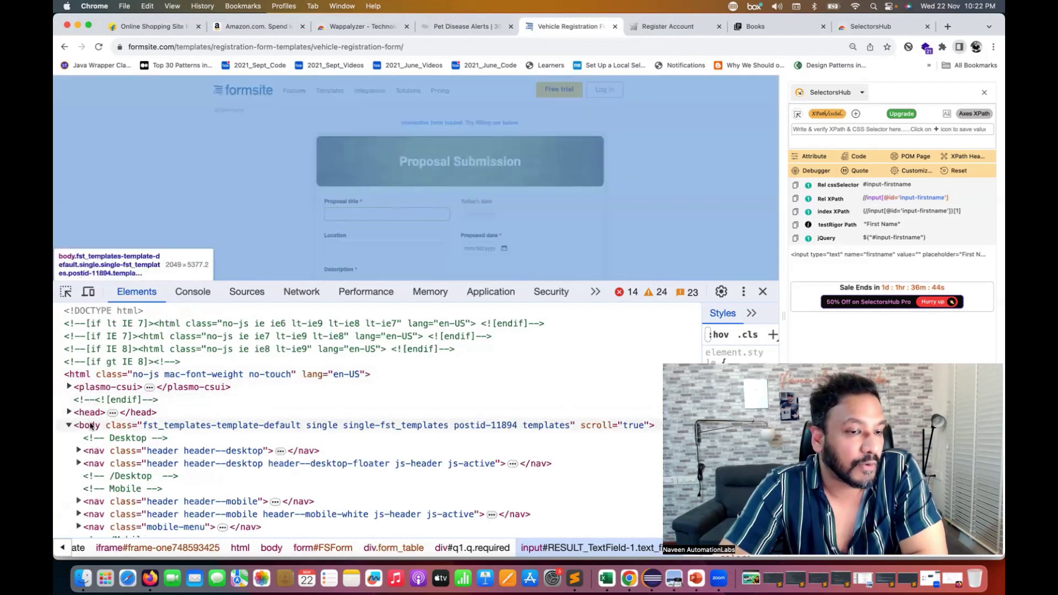
pyautogui.scroll(-10, 111, 419)
pyautogui.scroll(-10, 118, 439)
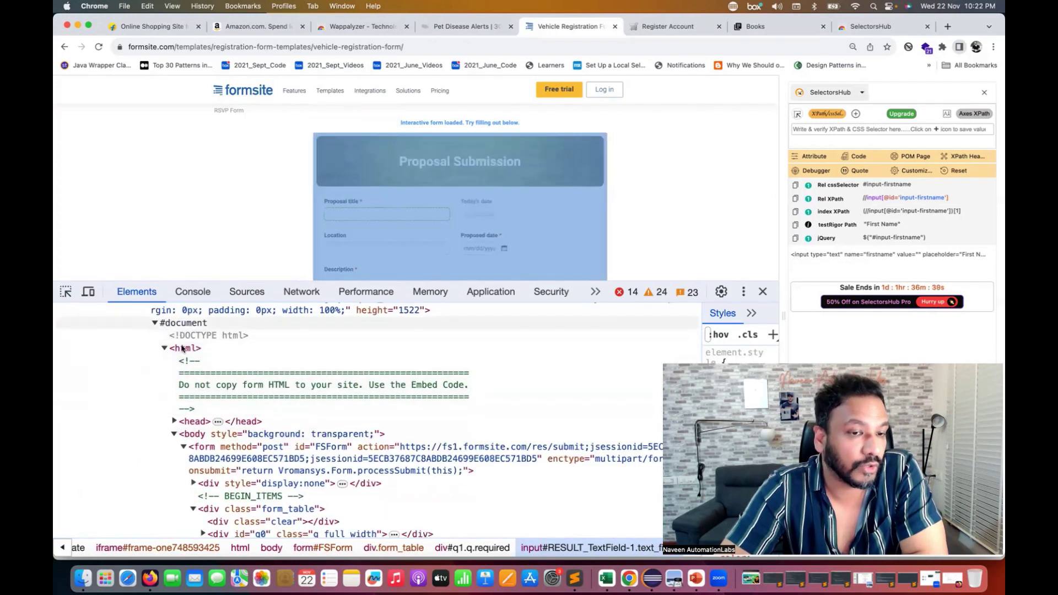
pyautogui.scroll(-5, 202, 438)
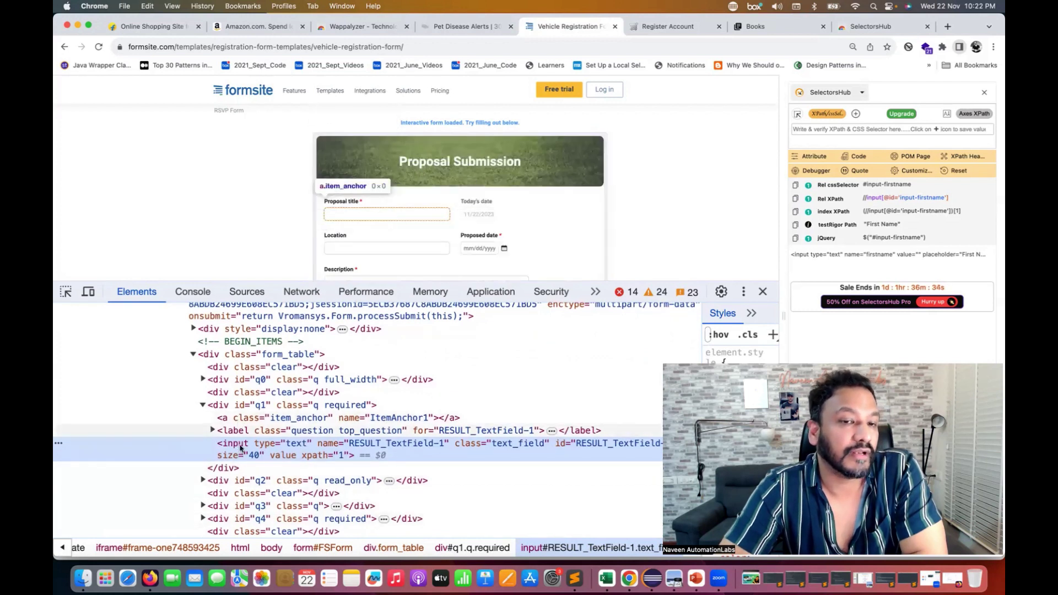
pyautogui.scroll(-5, 217, 236)
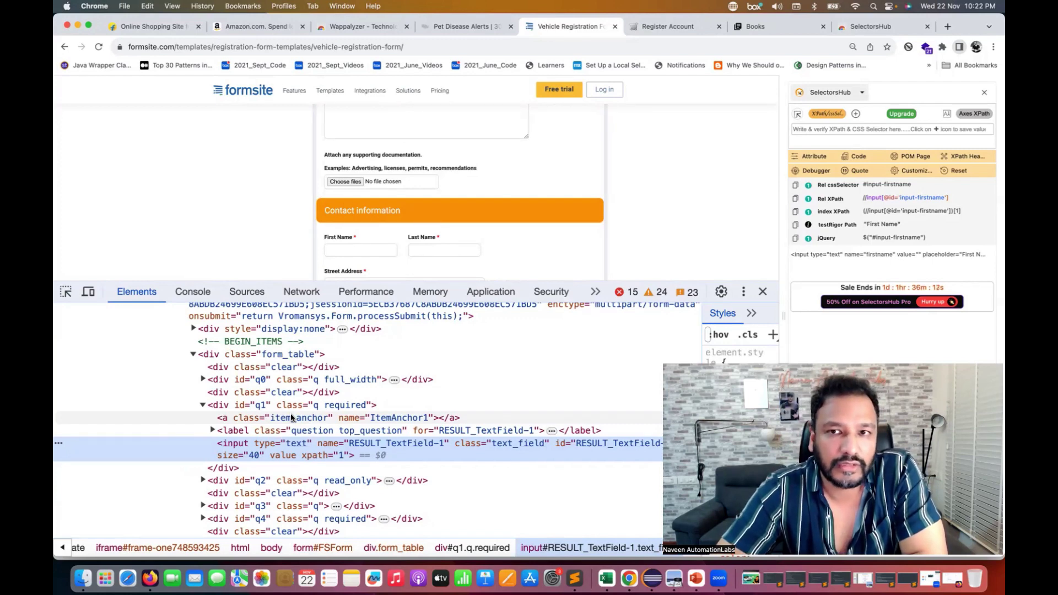
# - Check the Freshworks site's technologies and additional company information with Wappalyzer, then close the extension
pyautogui.click(927, 48)
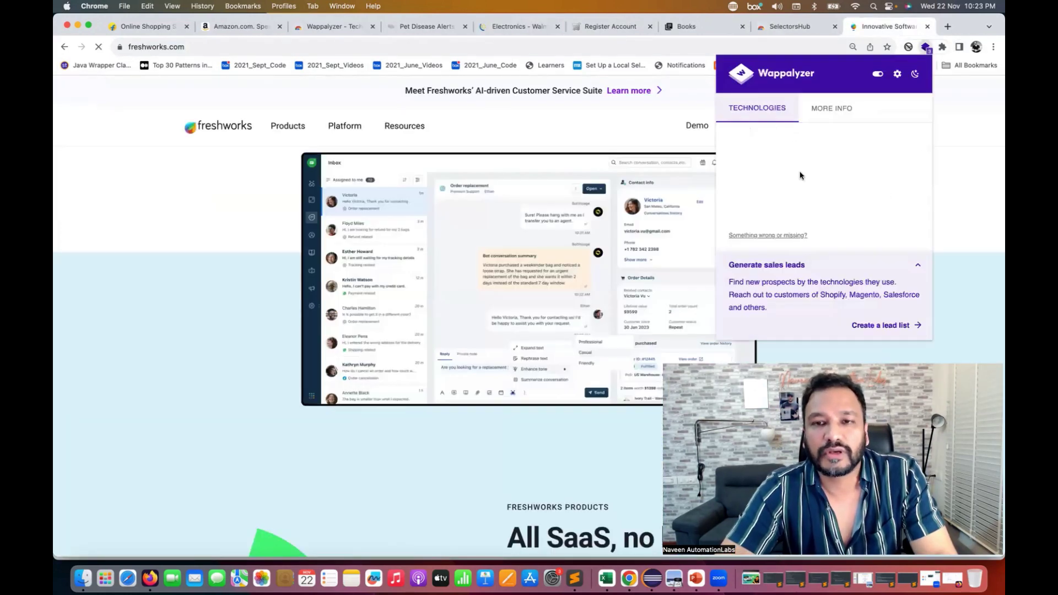
pyautogui.click(836, 109)
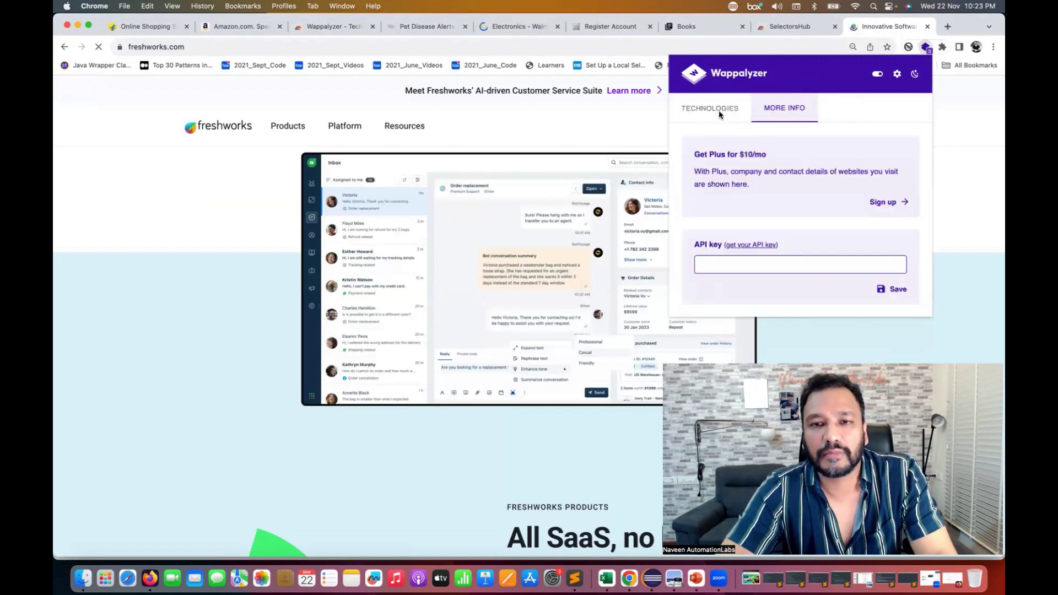
pyautogui.click(717, 113)
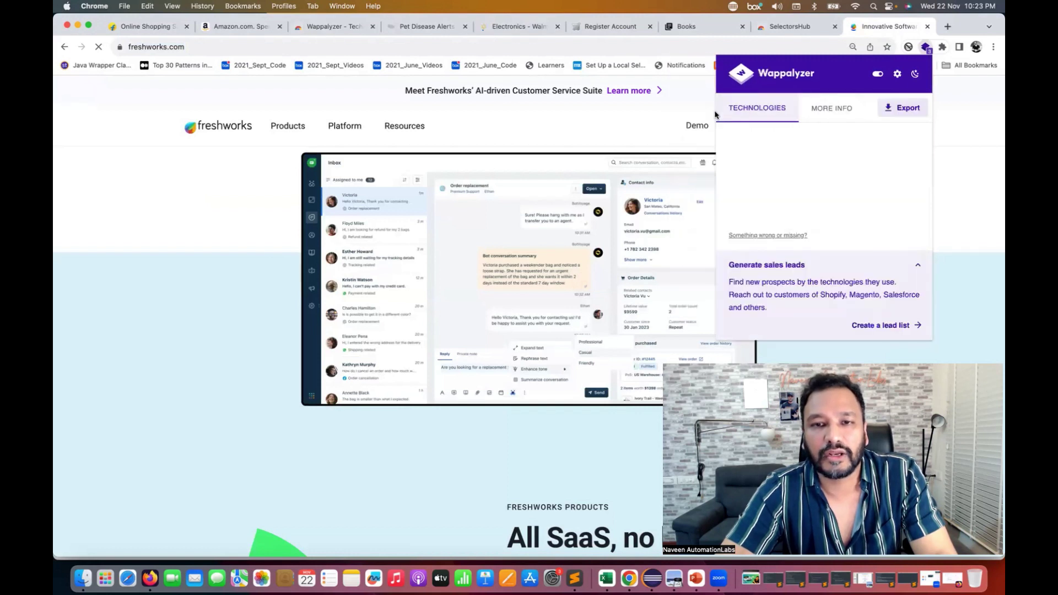
pyautogui.click(957, 196)
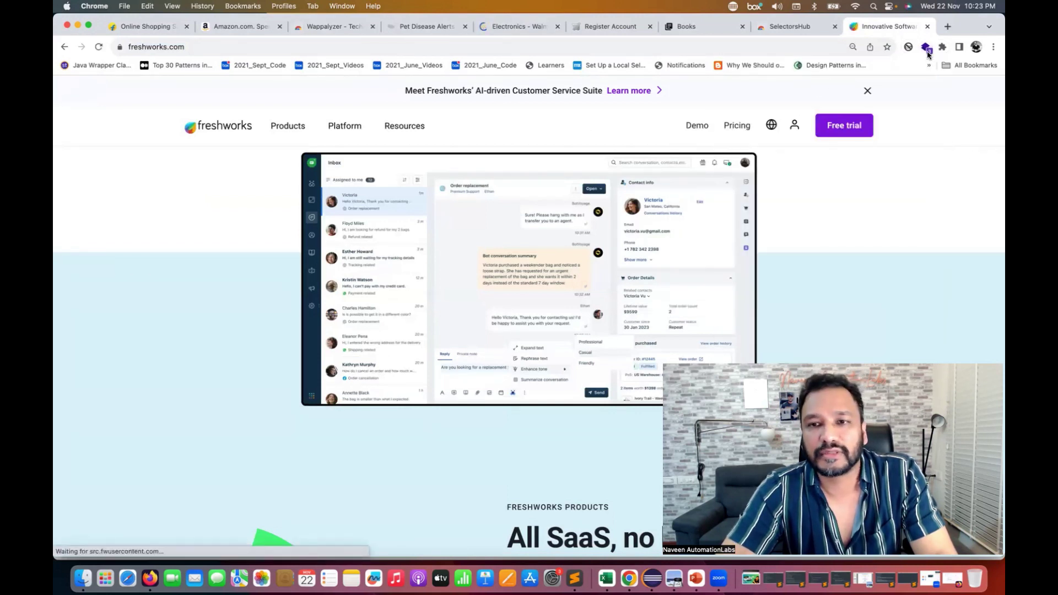
# - Reopen Wappalyzer on the Freshworks home page to recheck the detected technologies, then dismiss it
pyautogui.click(926, 47)
pyautogui.click(926, 48)
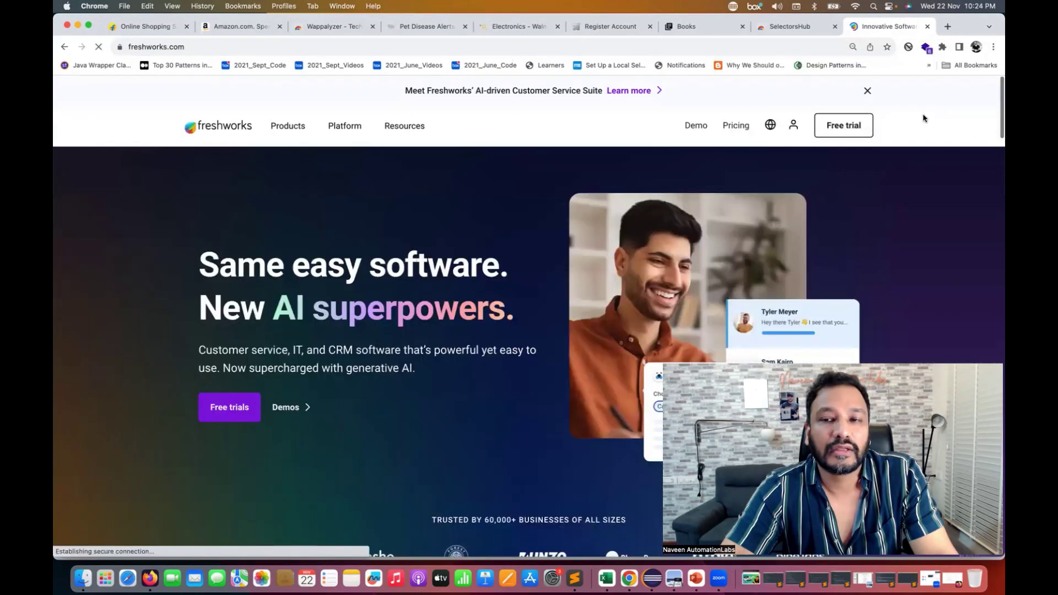
pyautogui.click(926, 48)
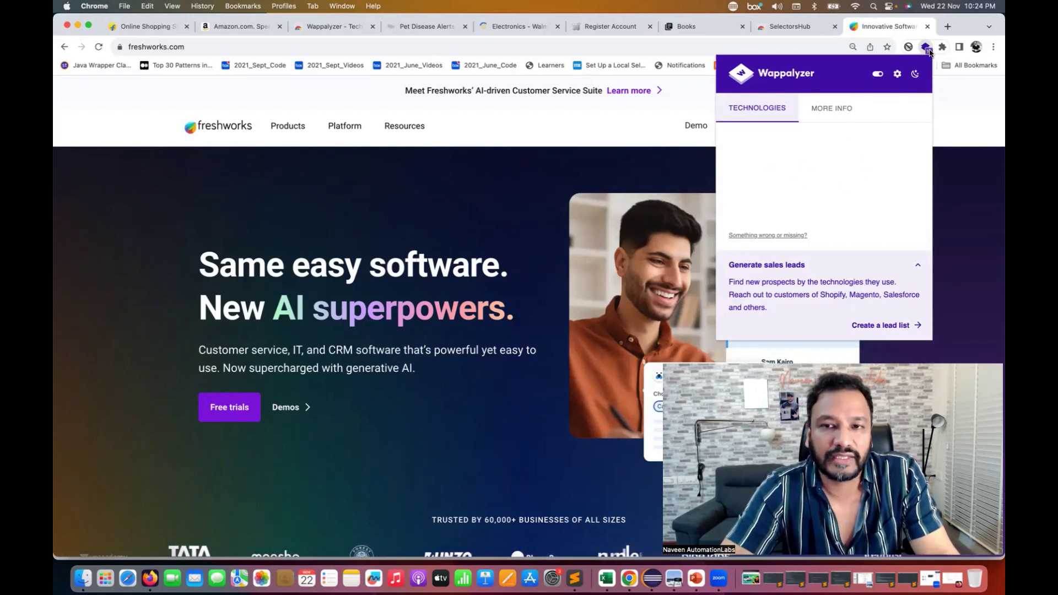
pyautogui.click(829, 109)
pyautogui.click(710, 108)
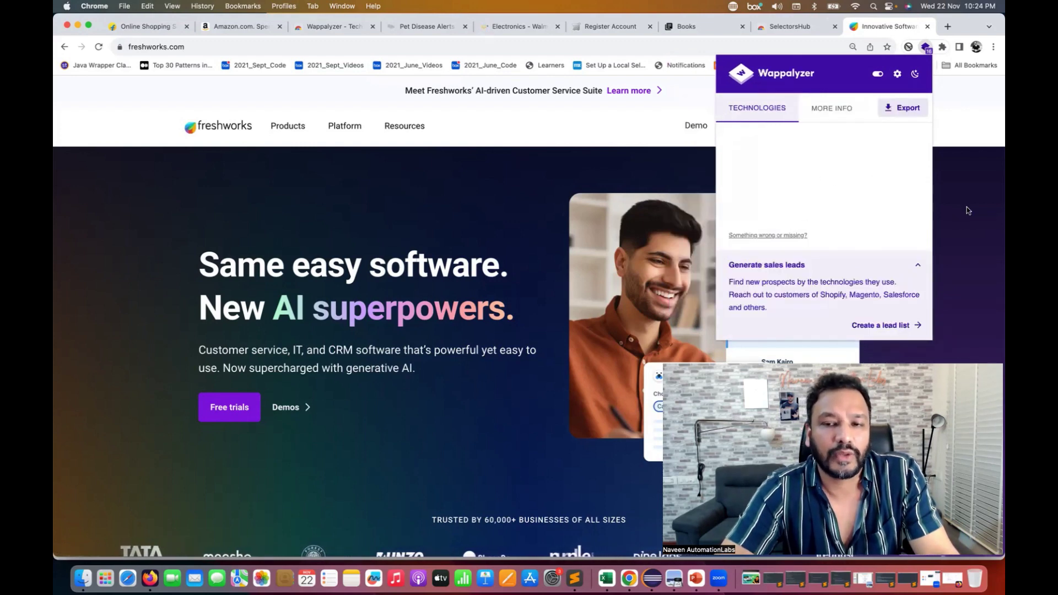
pyautogui.click(962, 230)
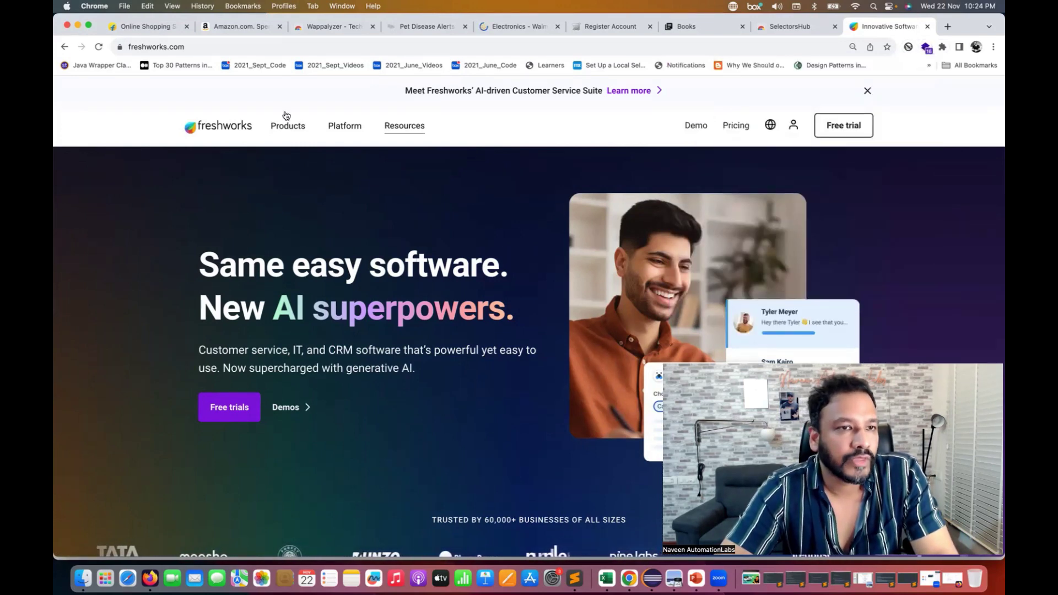
# - Visit Flipkart briefly, return to the Freshworks page and review the full list of technologies in Wappalyzer
pyautogui.press('super+1')
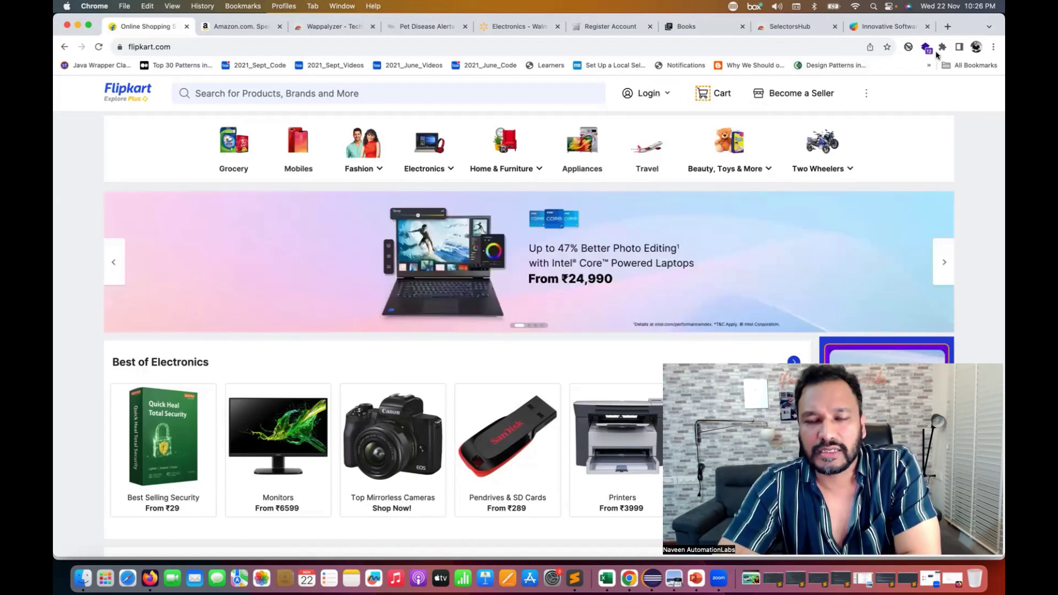
pyautogui.click(893, 29)
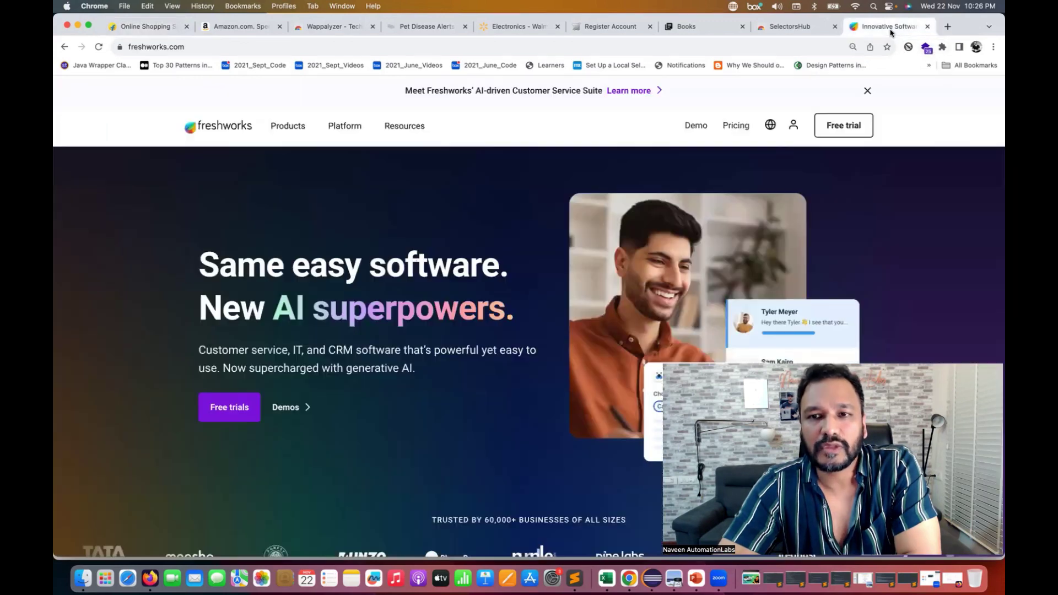
pyautogui.click(926, 49)
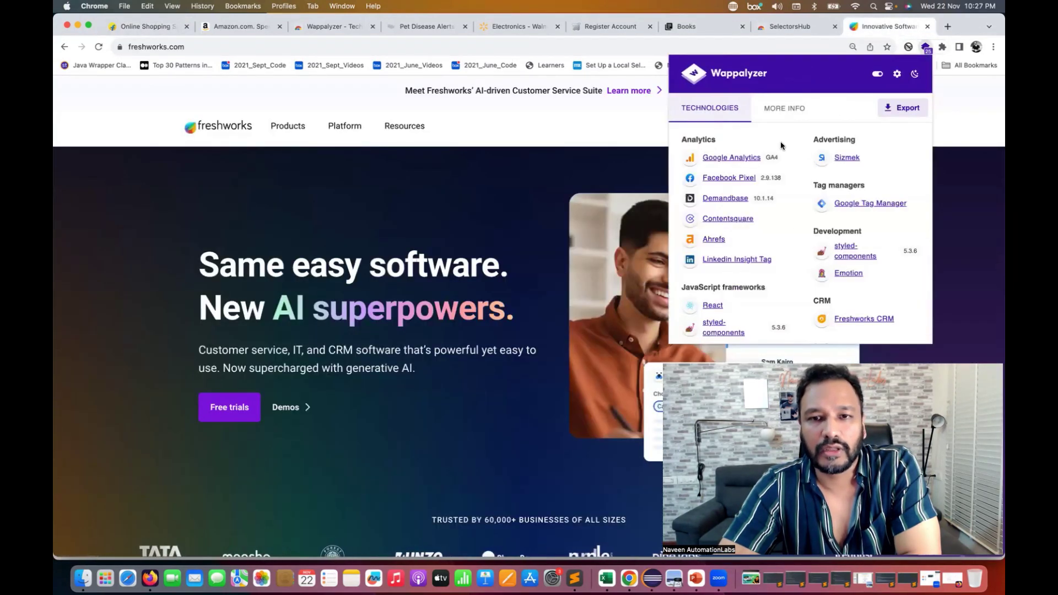
pyautogui.scroll(-2, 790, 238)
pyautogui.scroll(-3, 791, 238)
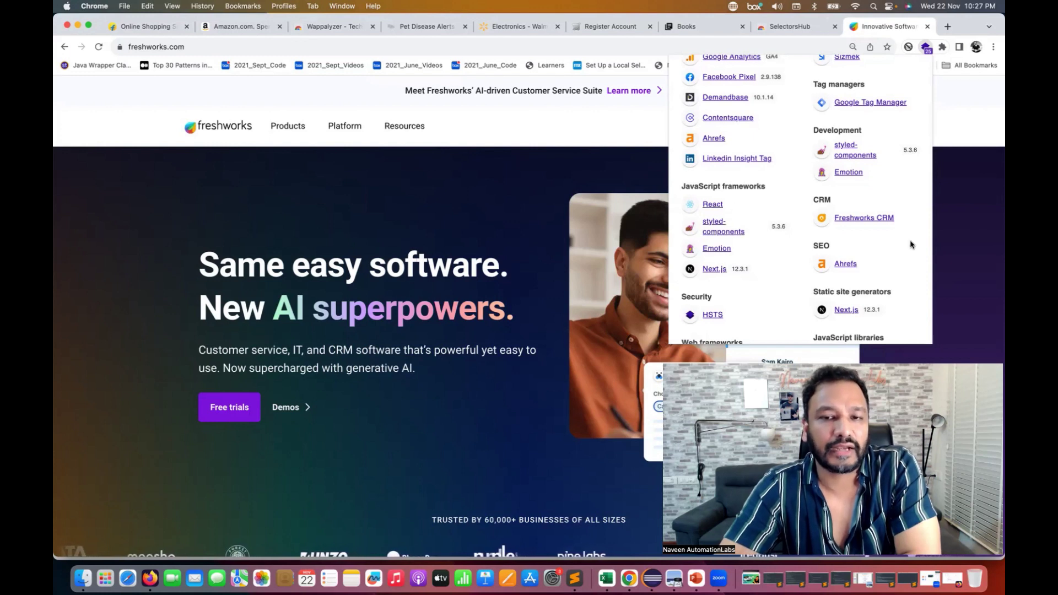
pyautogui.click(953, 267)
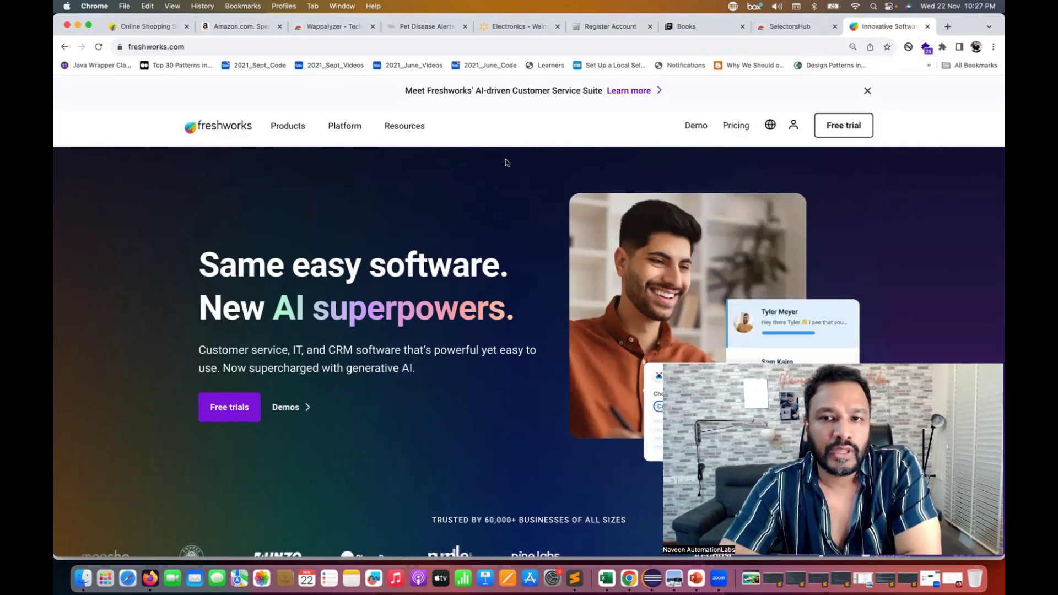
pyautogui.click(926, 48)
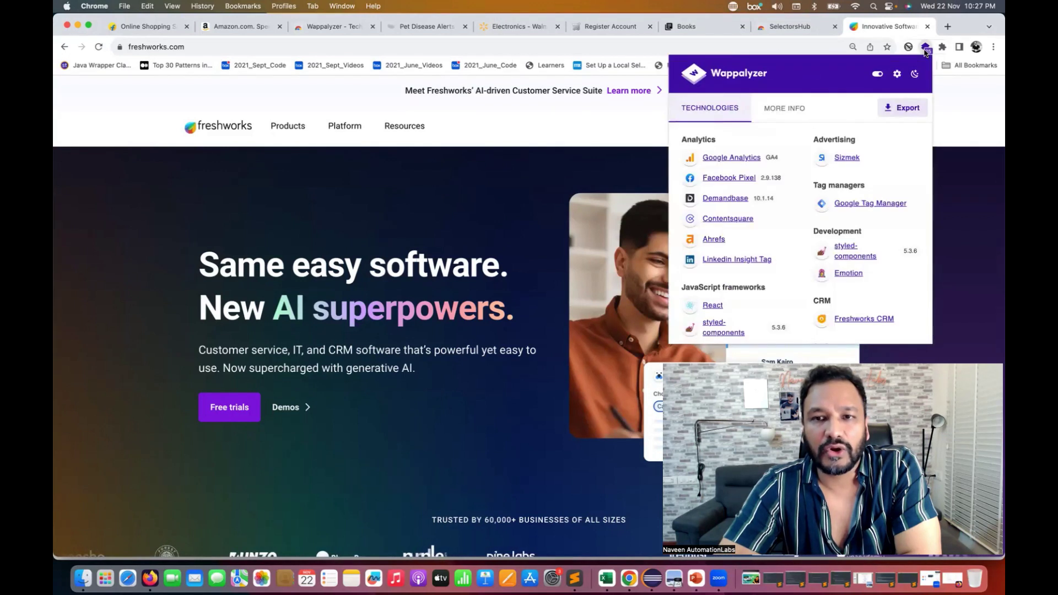
pyautogui.click(954, 205)
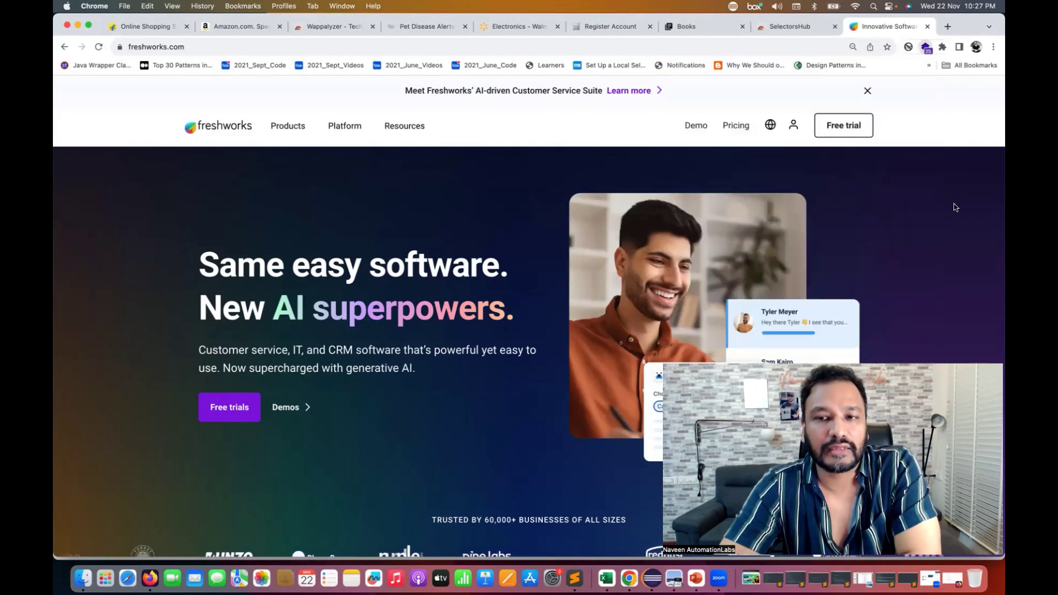